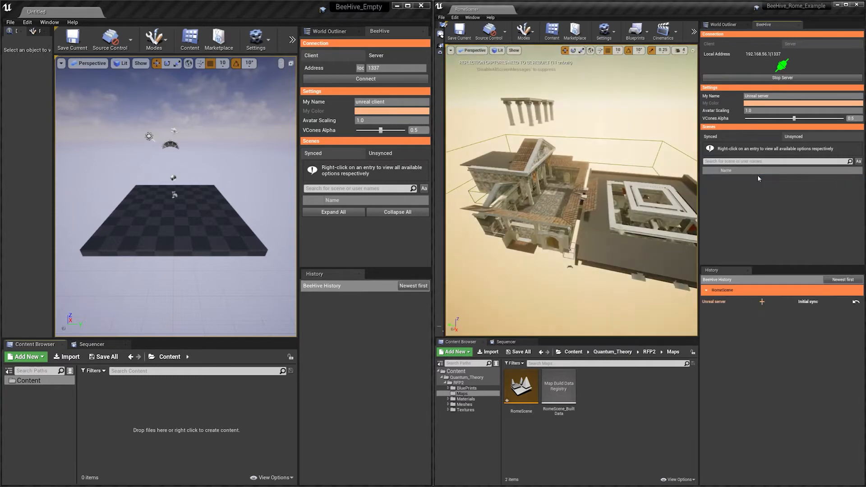
Connect the BeeHive_Empty client to the running server on port 1337 and display its unsynced scenes
right_drag(625, 153, 591, 154)
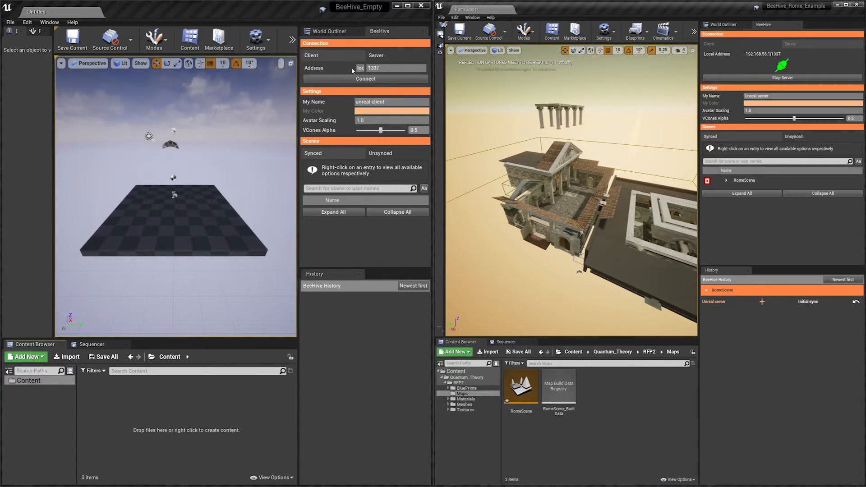
click(366, 79)
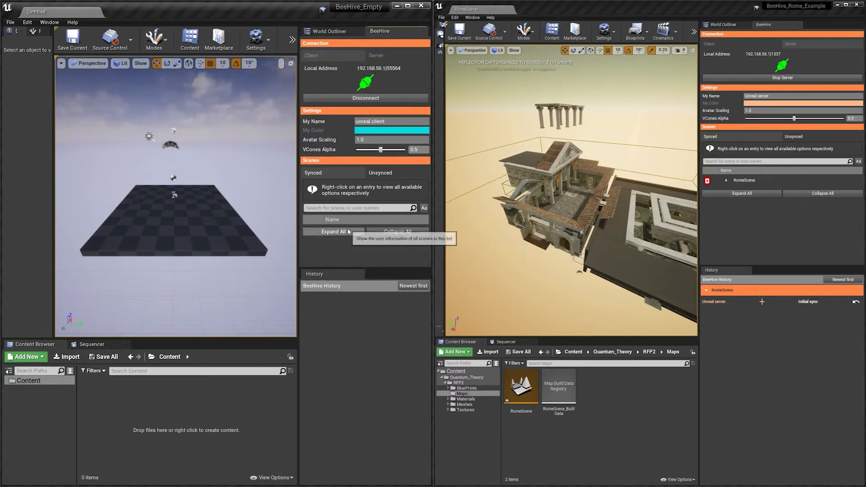
click(388, 173)
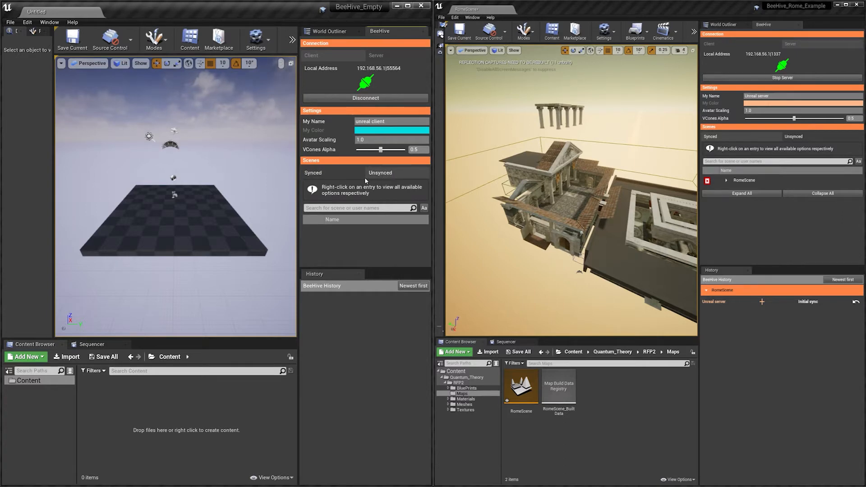
click(338, 174)
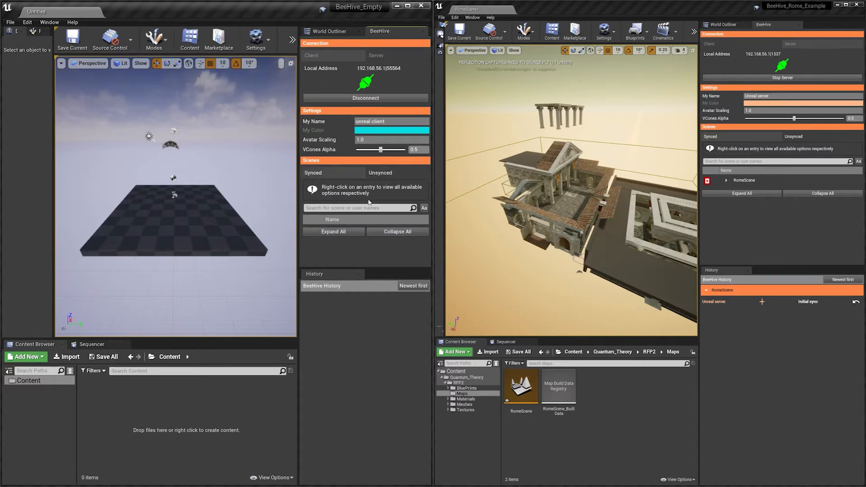
click(378, 174)
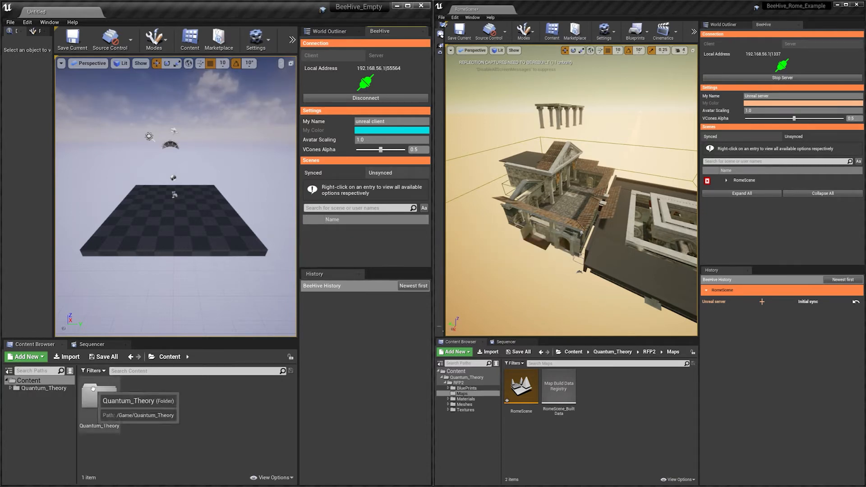
Open the RomeScene map from Quantum_Theory/RFP2/Maps in the client project and expand the scene's user list
double_click(100, 398)
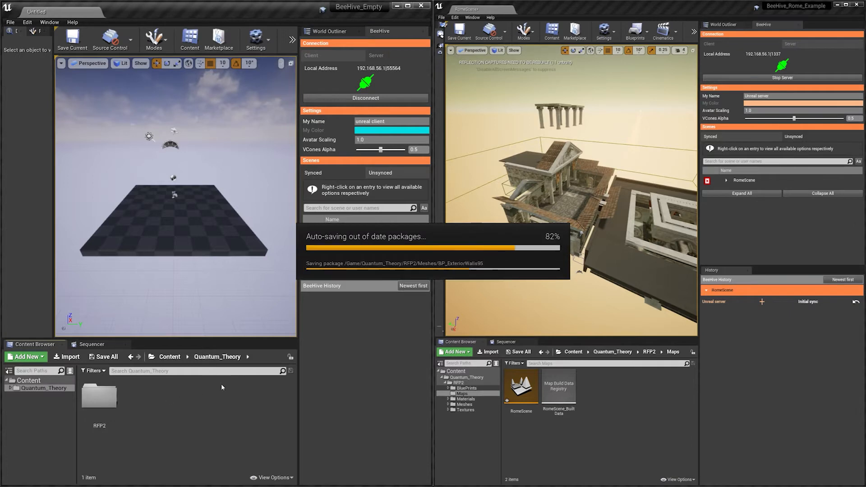
double_click(92, 396)
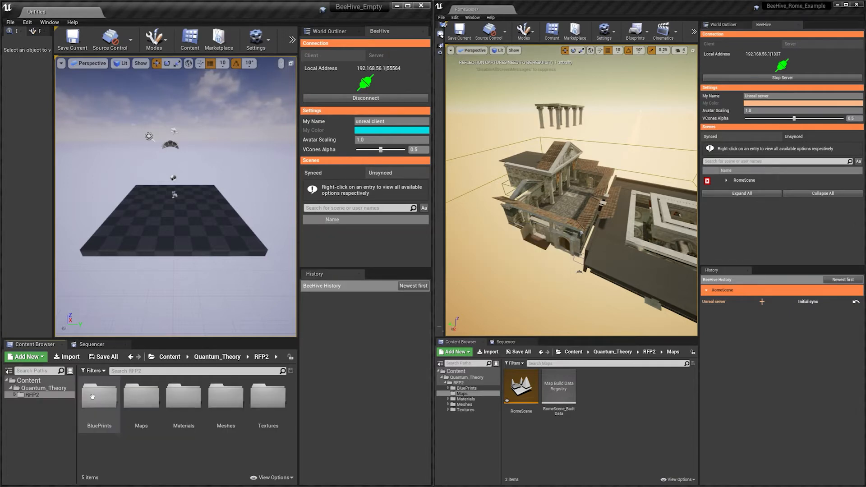
double_click(133, 397)
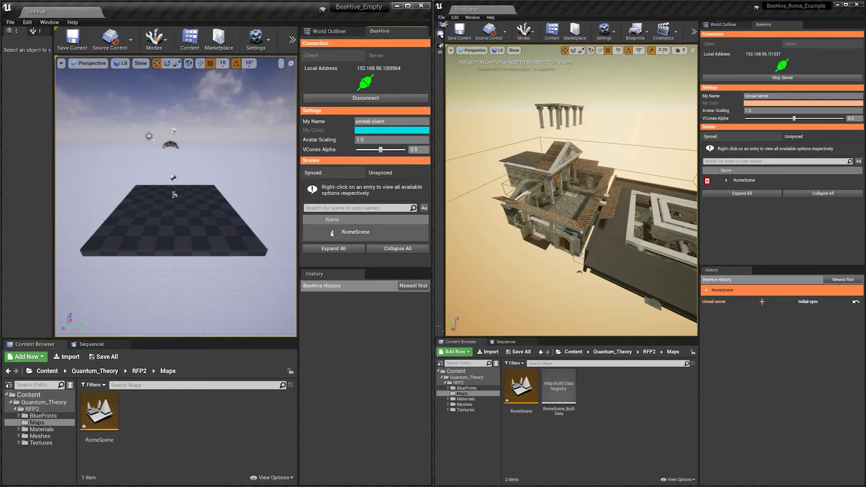
click(333, 232)
double_click(99, 411)
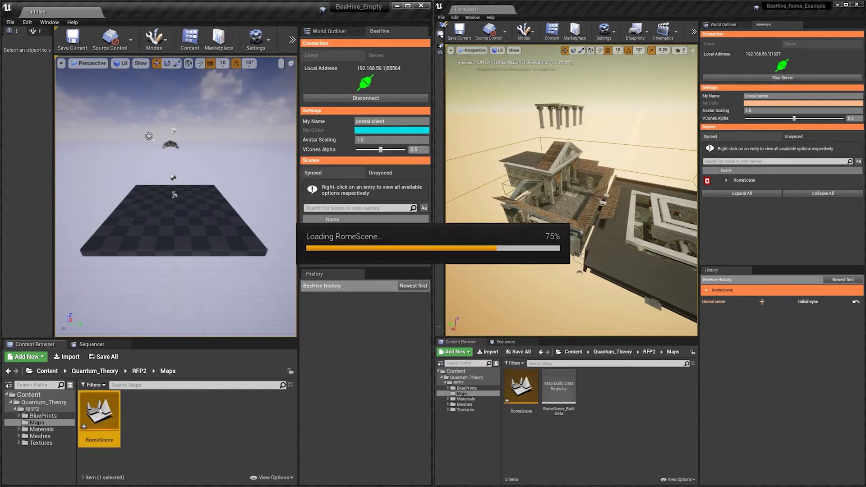
click(522, 329)
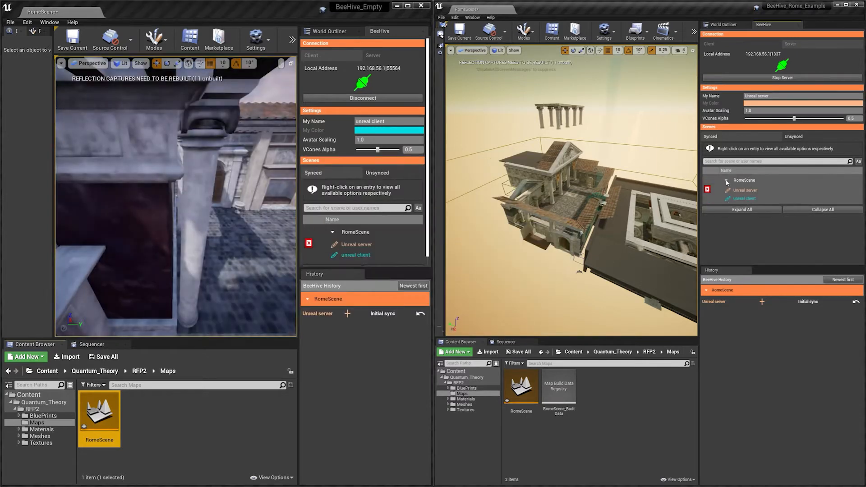
In the client viewport, lower the end column of the floating colonnade so it hangs below its neighbours
scroll(231, 195, down, 5)
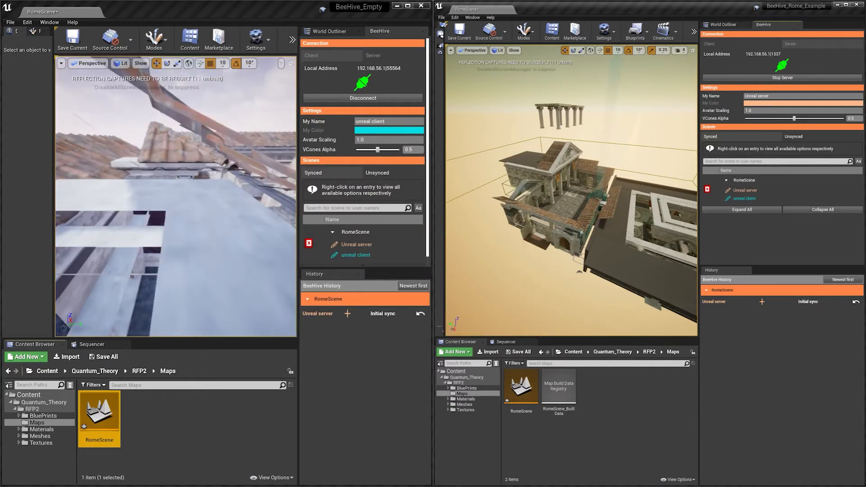
right_drag(231, 196, 184, 223)
mouse_move(662, 198)
right_down()
mouse_move(677, 199)
mouse_move(669, 186)
right_up()
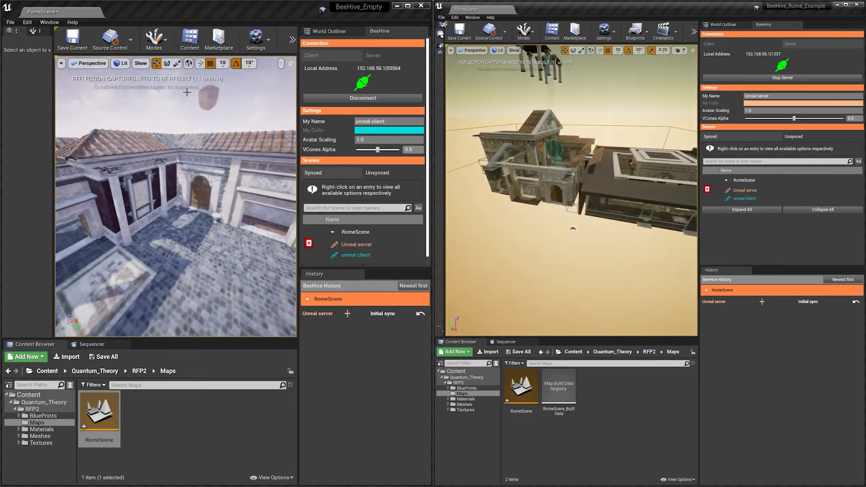
right_drag(188, 103, 177, 104)
right_drag(197, 186, 188, 183)
right_drag(235, 164, 235, 164)
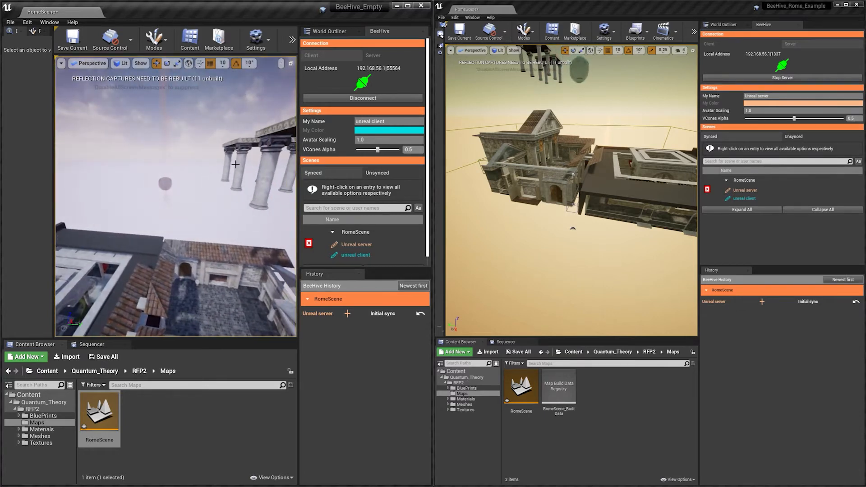
click(227, 164)
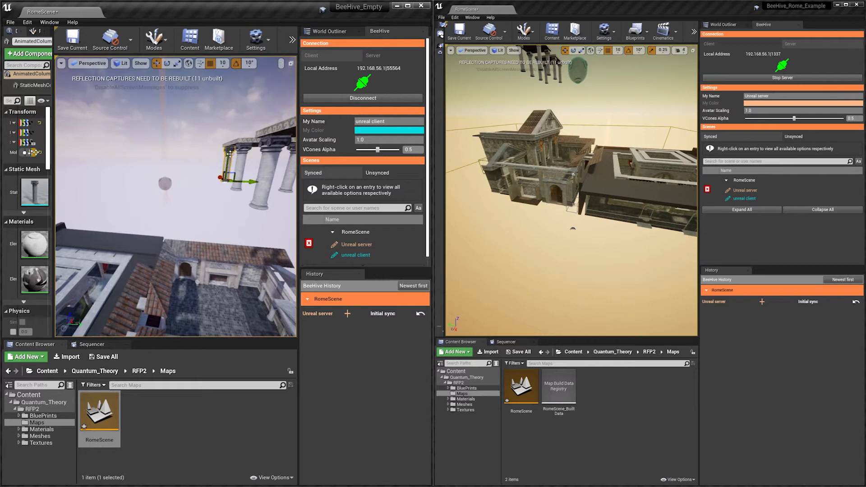
drag(229, 154, 213, 205)
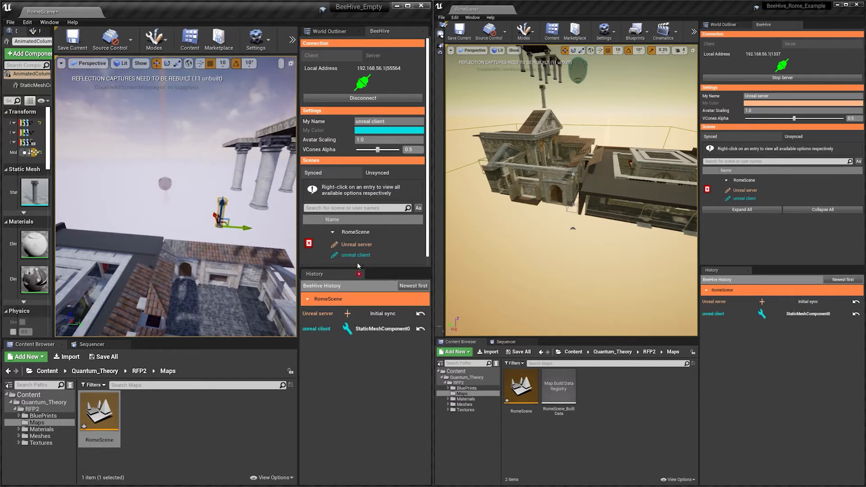
Enlarge the client's change history and delete the floating colonnade's column next to the lowered one
scroll(360, 247, down, 1)
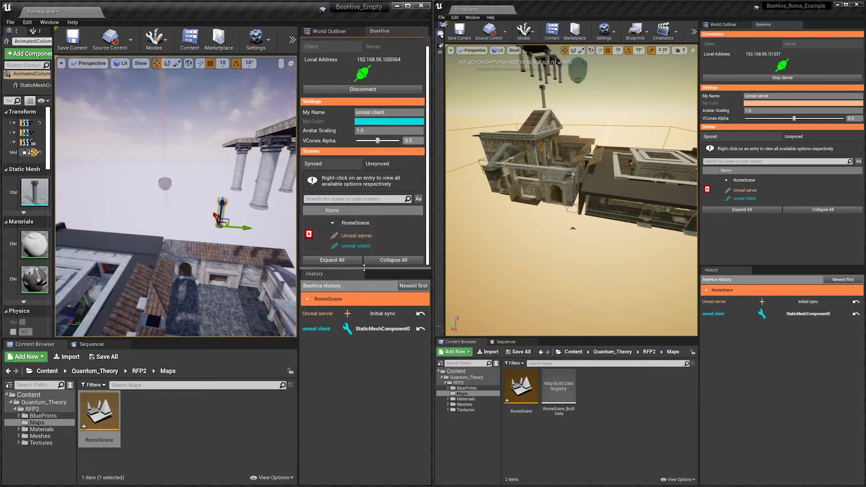
scroll(369, 129, down, 3)
scroll(369, 130, down, 1)
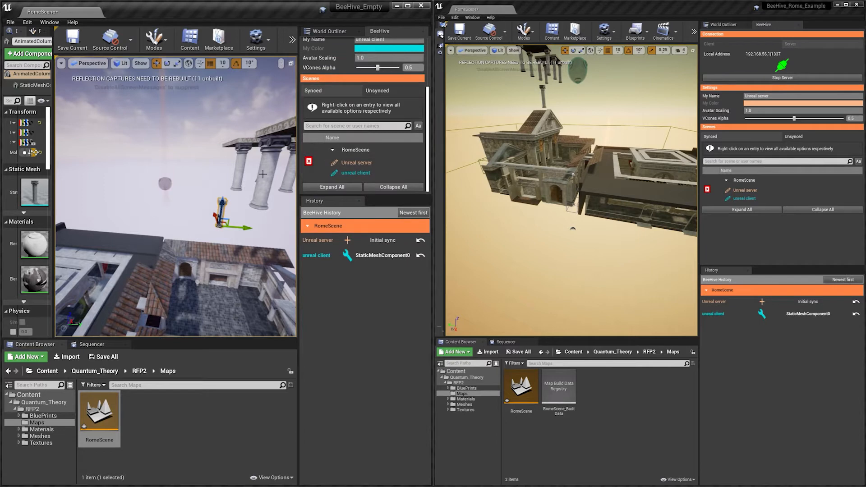
click(244, 158)
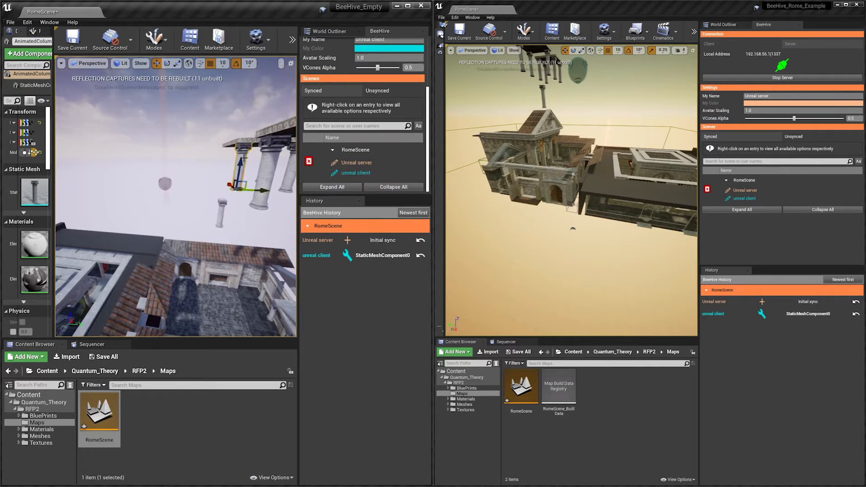
key(Delete)
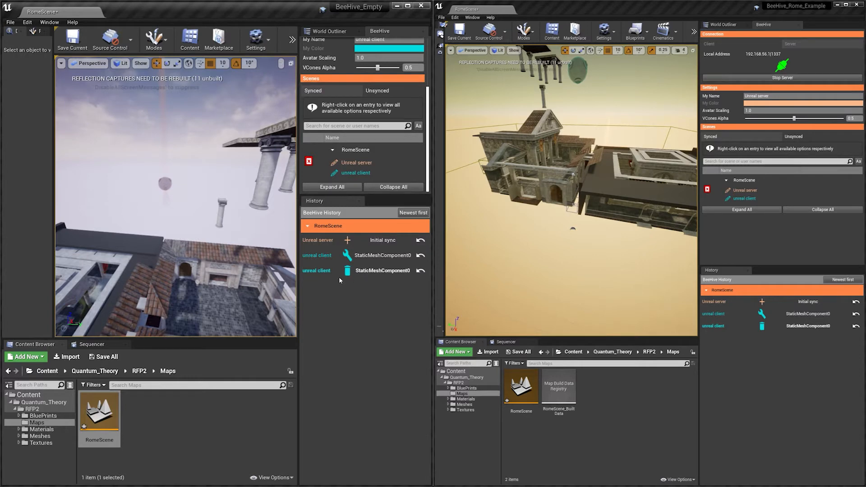
Place the SM_Column_WallB1m mesh from Meshes/Achitecture/Columns into the client scene beside the lowered column
click(71, 424)
click(18, 436)
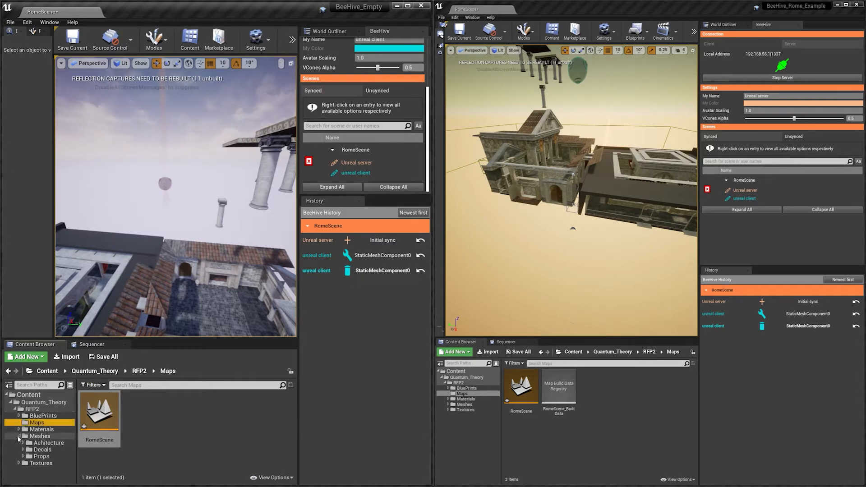
click(22, 442)
click(49, 450)
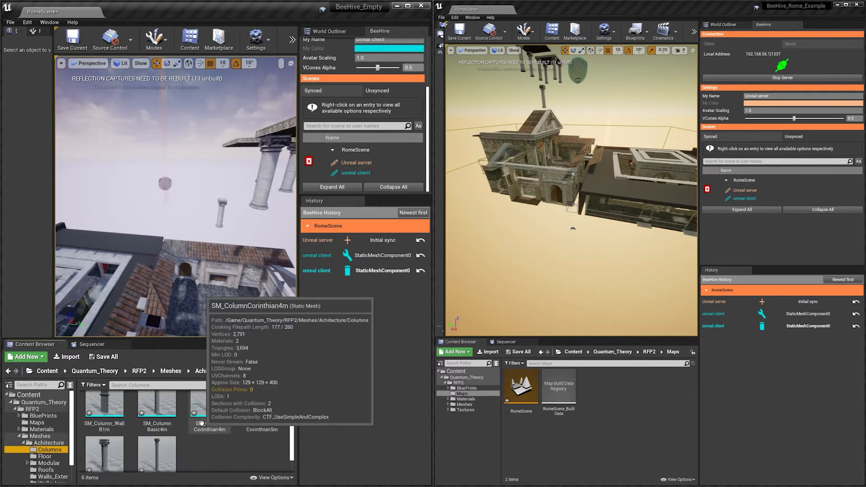
drag(93, 400, 225, 225)
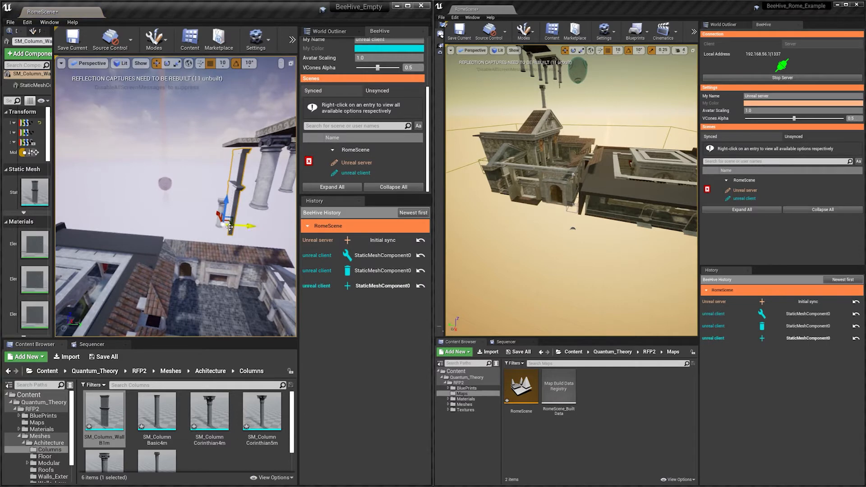
Rotate the newly placed wall column about its vertical axis and deselect it
key(e)
drag(215, 248, 208, 246)
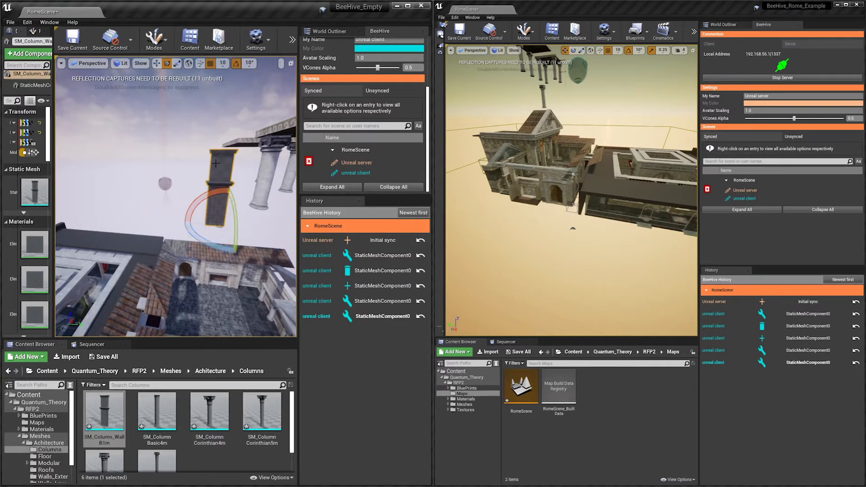
click(215, 143)
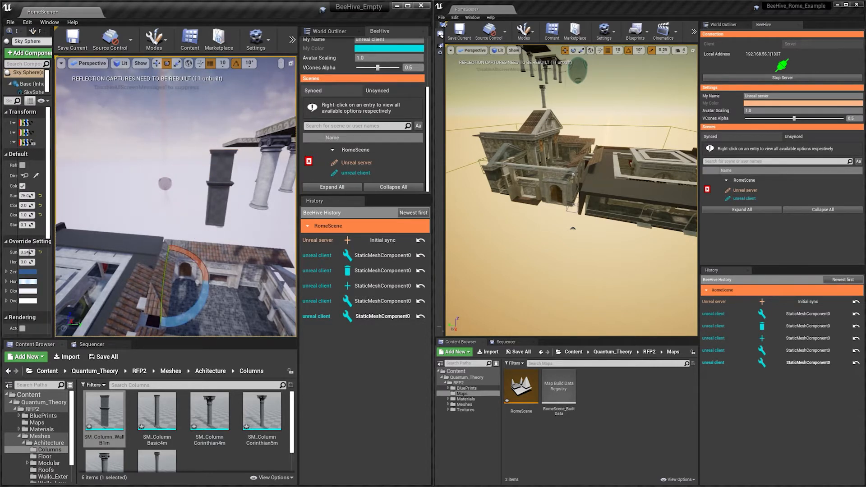
Examine the floating colonnade and the newly placed wall column in the server project's viewport
click(552, 79)
key(f)
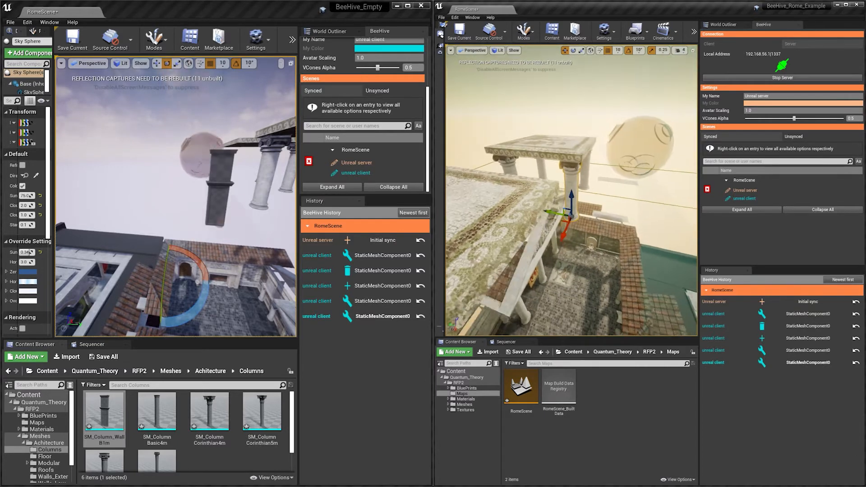
alt+drag(623, 189, 460, 190)
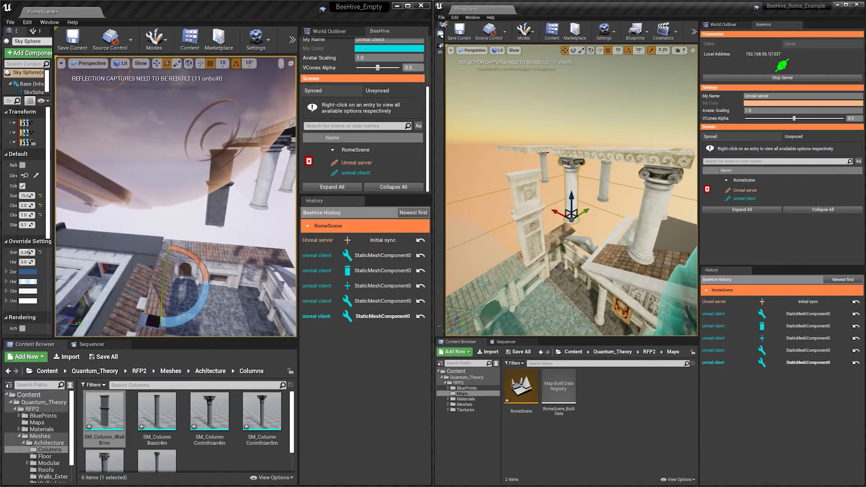
alt+drag(578, 147, 579, 141)
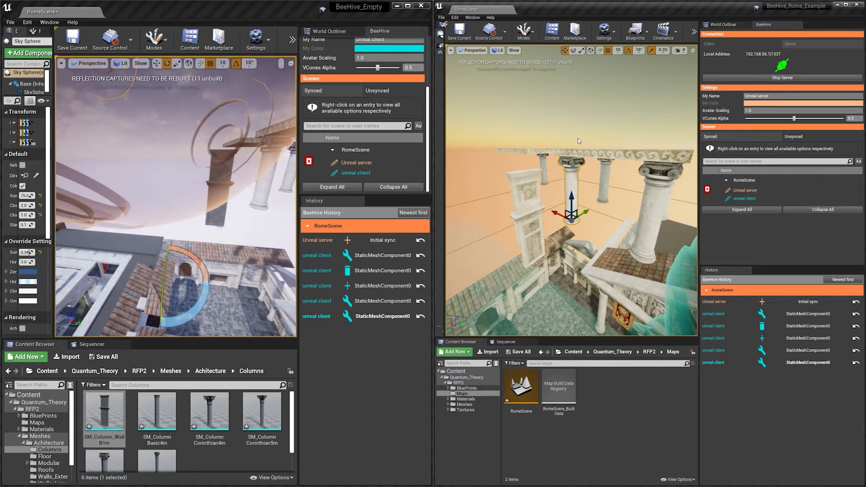
click(520, 199)
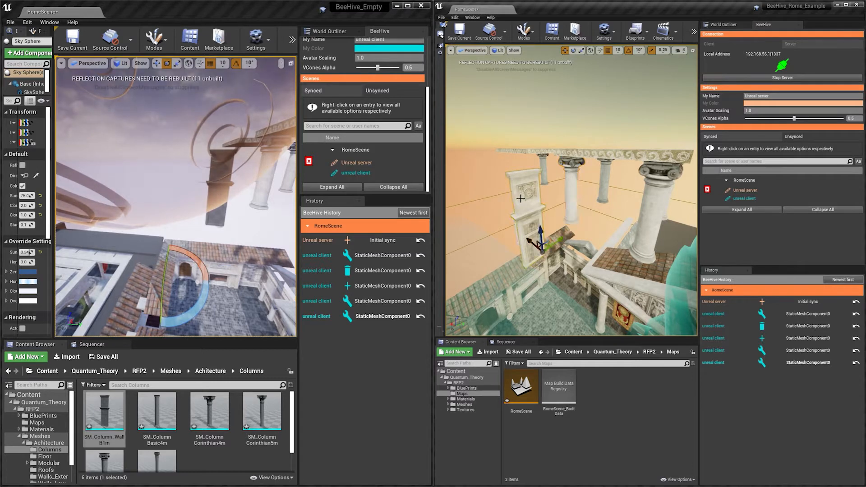
alt+drag(519, 199, 551, 184)
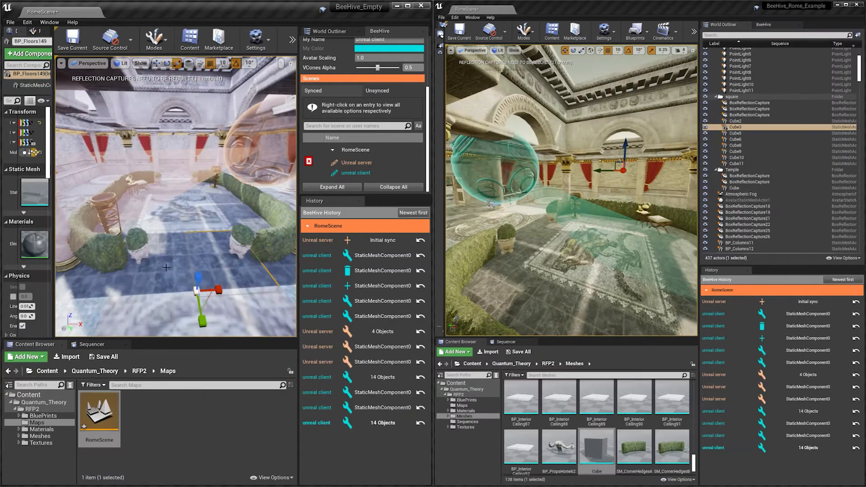
Select the four potted bushes in the client's courtyard and stretch them vertically into tall, narrow shapes
click(158, 175)
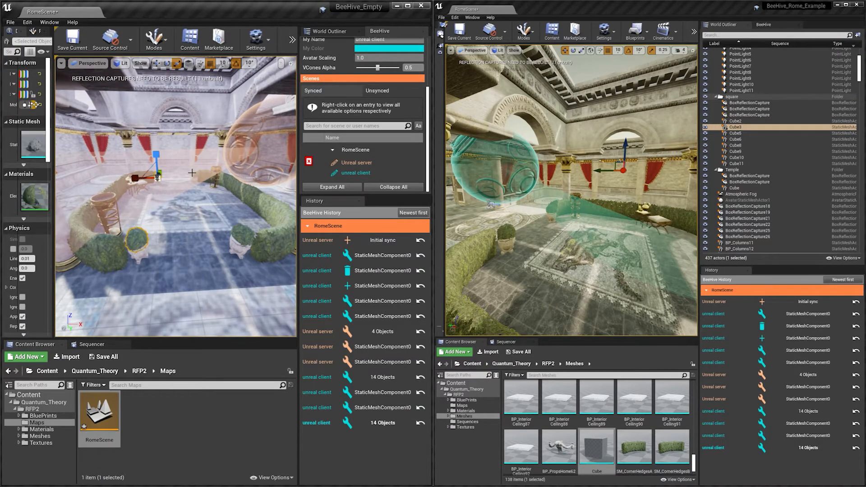
click(238, 228)
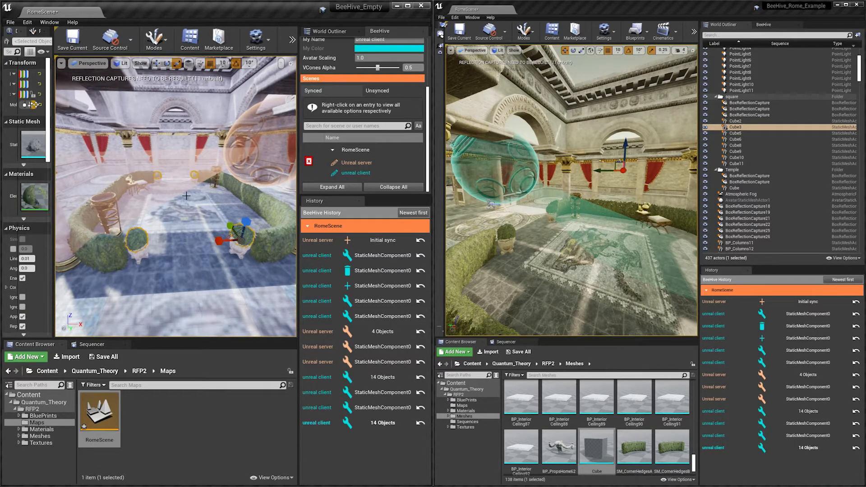
drag(246, 222, 246, 185)
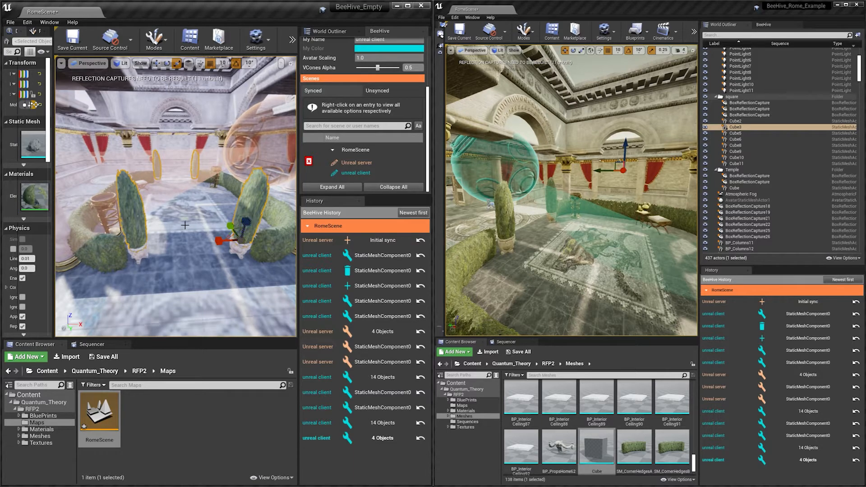
Select the low hedge segments around the client's courtyard and stretch them vertically into tall green walls
click(106, 247)
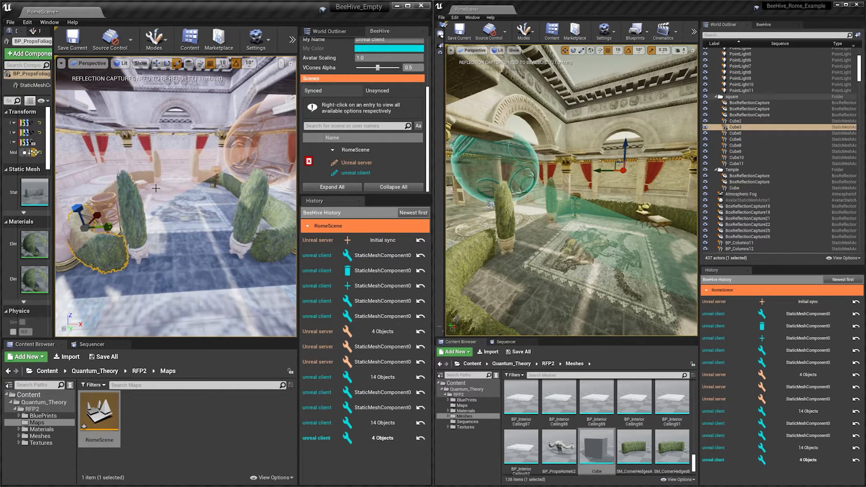
right_drag(138, 215, 128, 185)
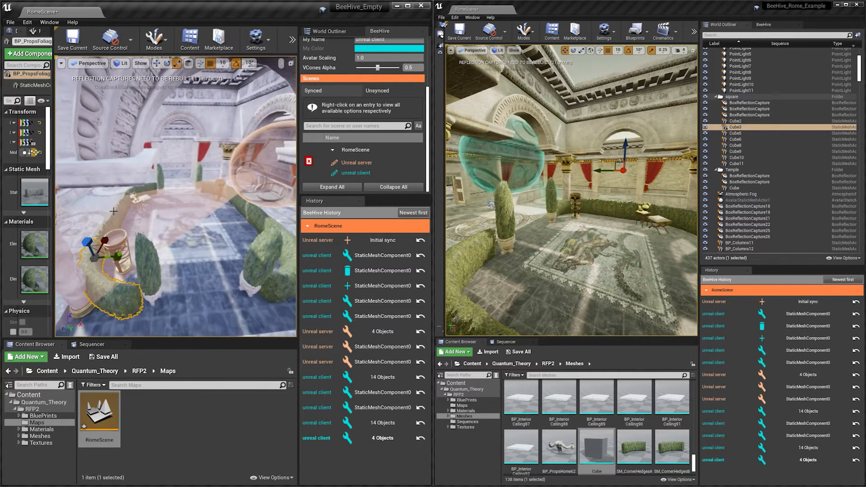
ctrl+click(94, 259)
ctrl+click(110, 223)
ctrl+click(147, 186)
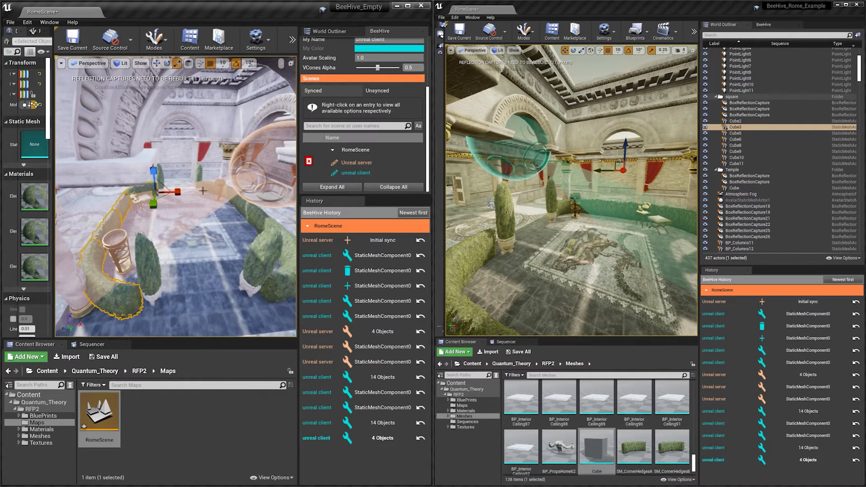
ctrl+click(241, 201)
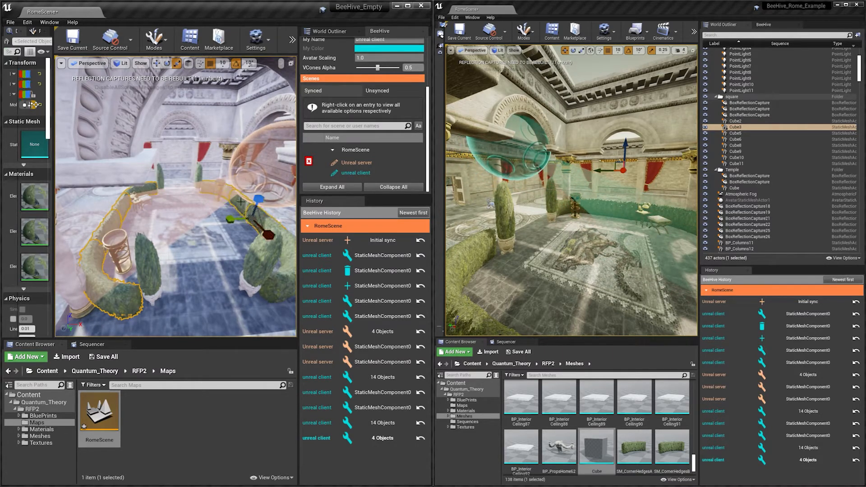
ctrl+click(289, 277)
right_drag(193, 243, 219, 225)
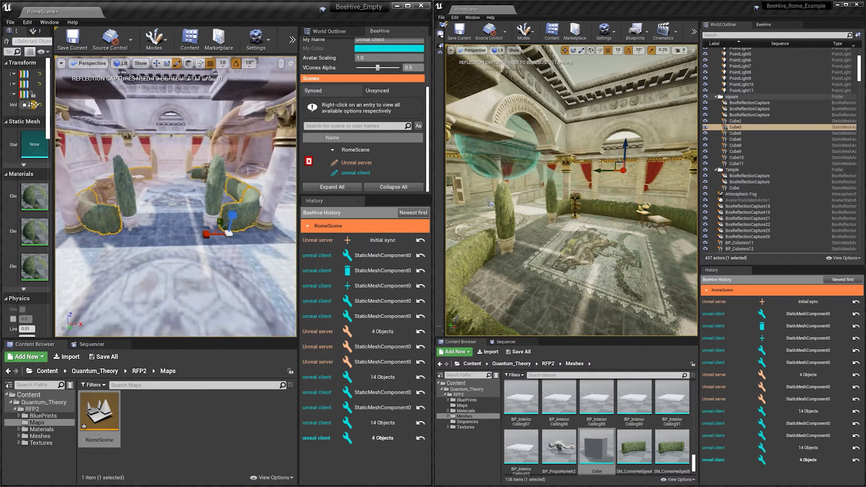
drag(218, 225, 231, 217)
mouse_move(178, 204)
right_down()
mouse_move(207, 204)
mouse_move(171, 204)
mouse_move(194, 204)
right_up()
Preview the client's scene history before the hedge stretching and revert the synced project to the preceding client 4 Objects entry
mouse_move(580, 204)
right_down()
mouse_move(606, 223)
mouse_move(595, 203)
mouse_move(620, 205)
mouse_move(580, 204)
right_up()
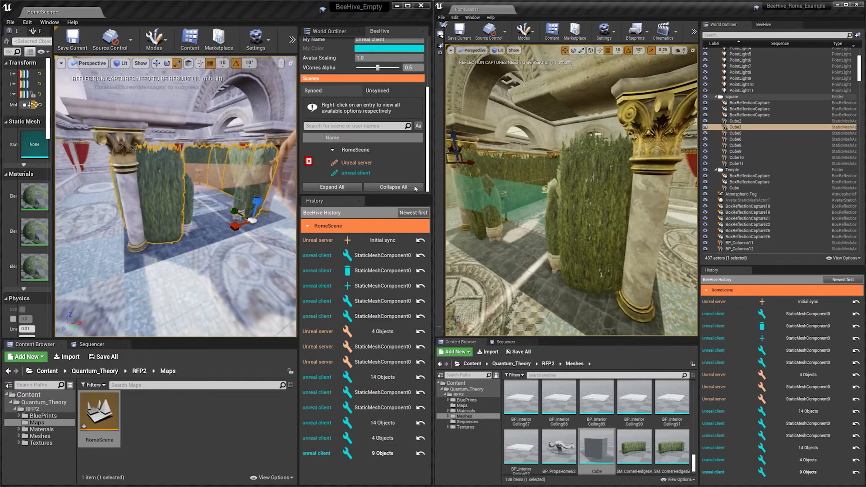
mouse_move(234, 194)
right_down()
mouse_move(246, 196)
mouse_move(208, 194)
mouse_move(225, 195)
right_up()
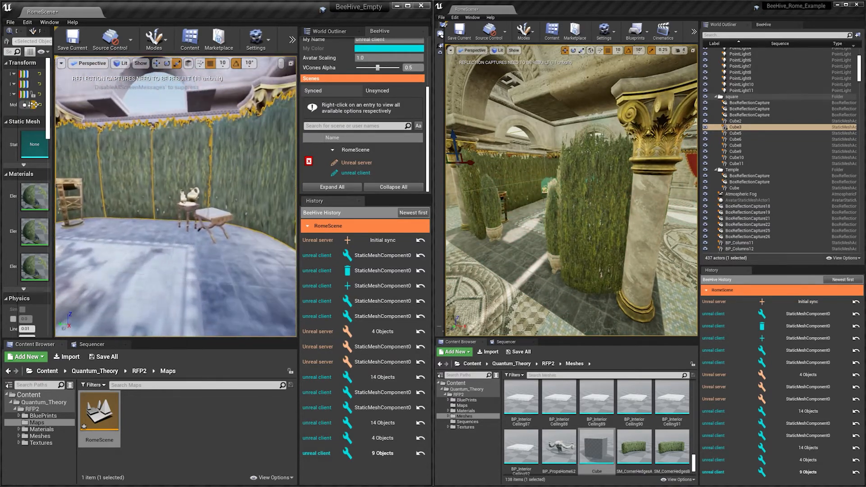
right_drag(582, 194, 552, 194)
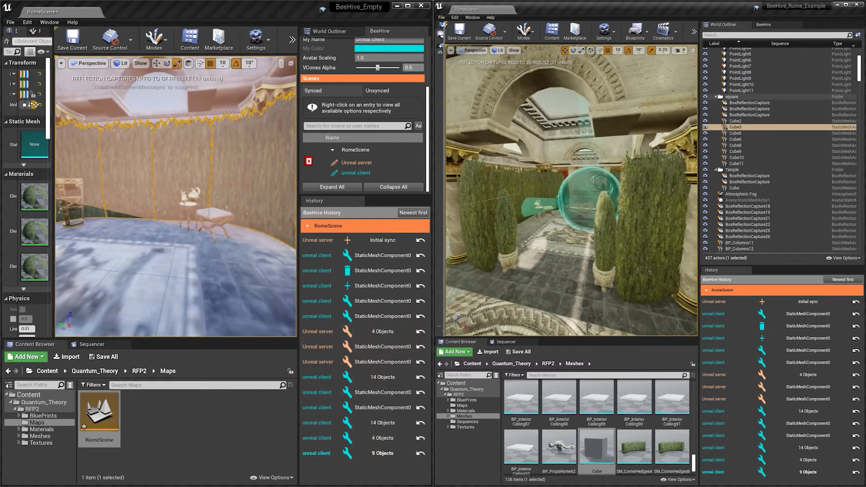
mouse_move(384, 456)
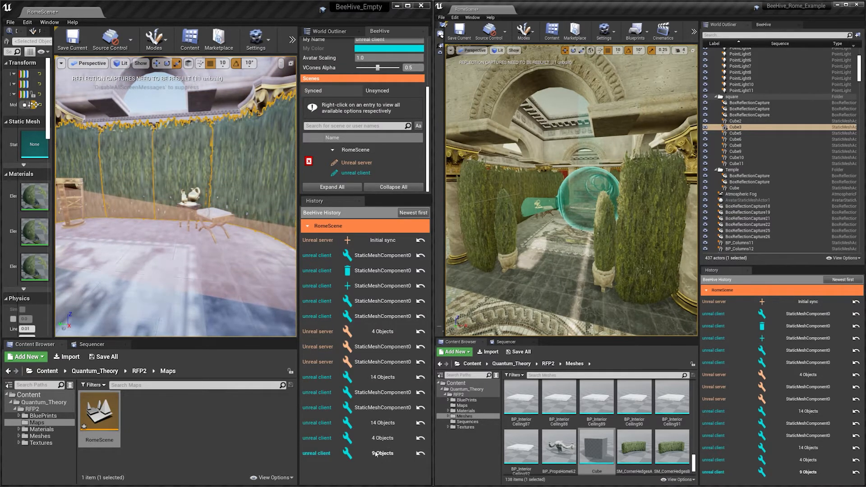
click(375, 453)
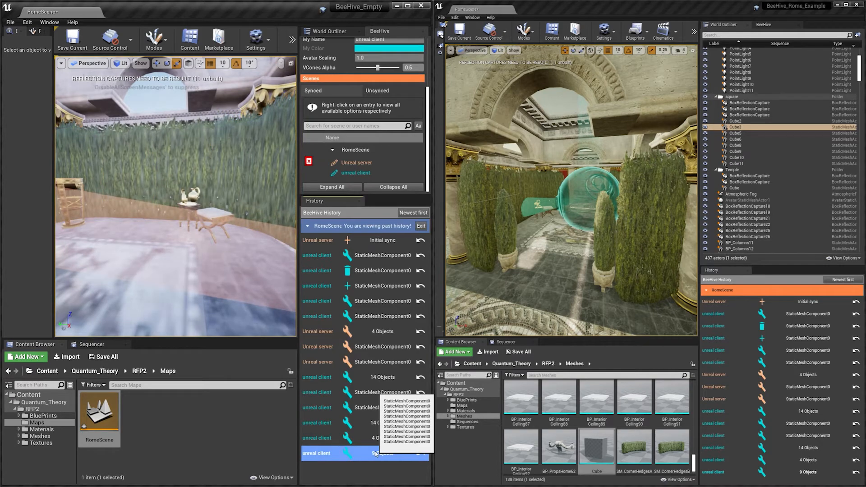
click(382, 438)
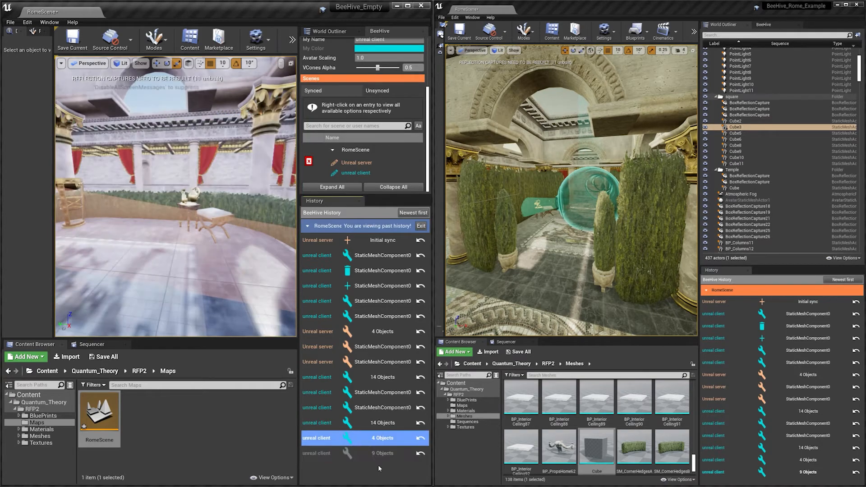
right_drag(176, 197, 115, 193)
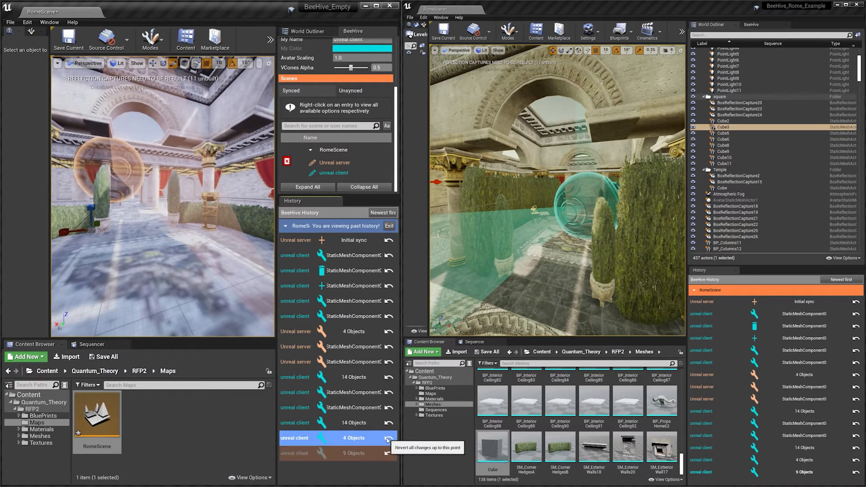
click(388, 439)
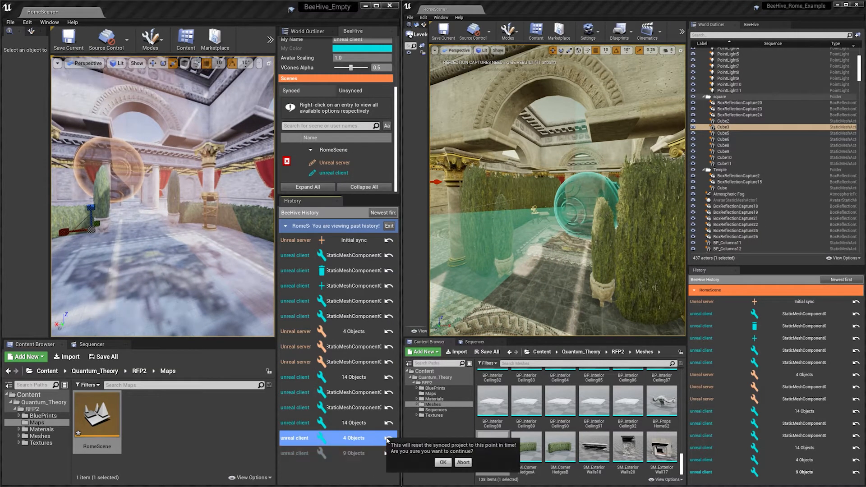
click(440, 462)
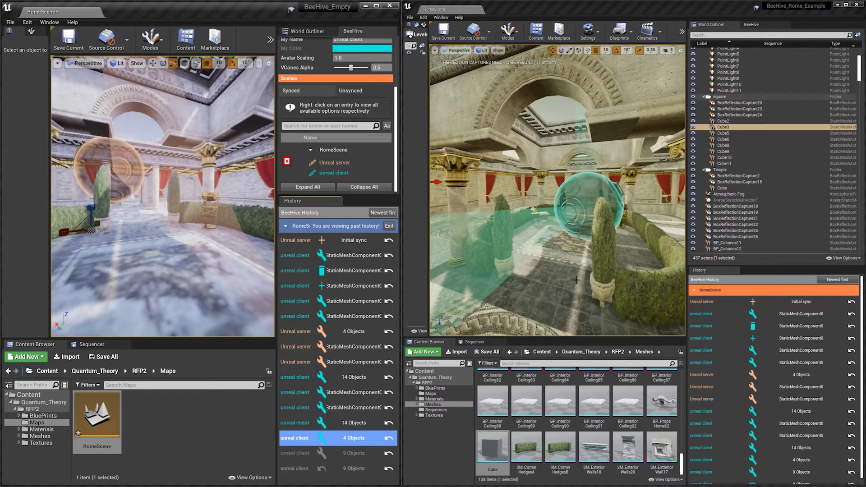
Delete the two adjoining hedge segments behind the small table and the golden stand in the server's courtyard
key(a)
right_drag(576, 276, 535, 261)
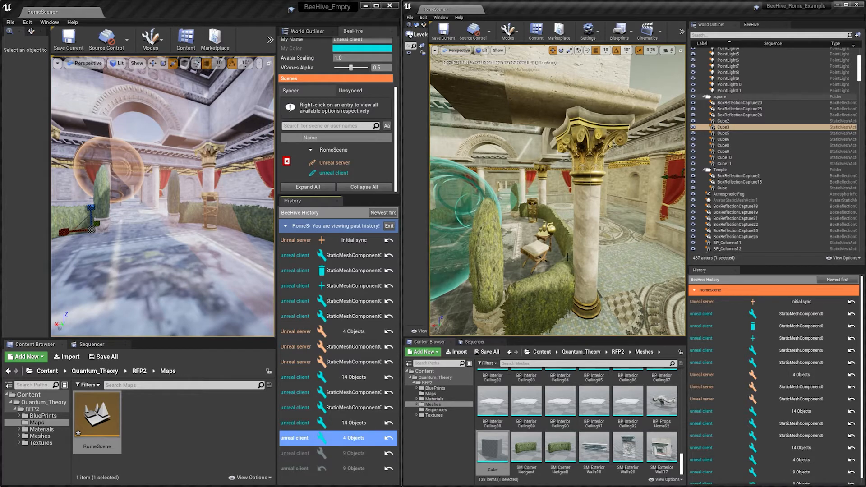
key(d)
right_drag(579, 250, 492, 251)
key(d)
click(575, 289)
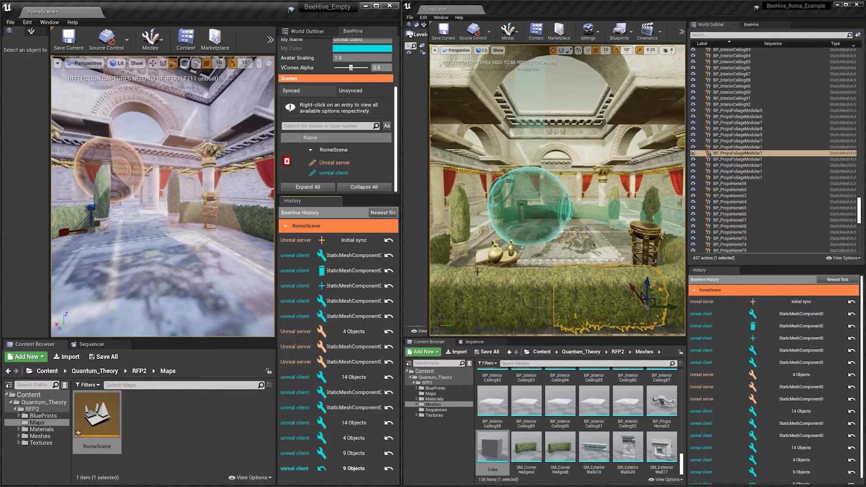
click(532, 293)
ctrl+click(588, 286)
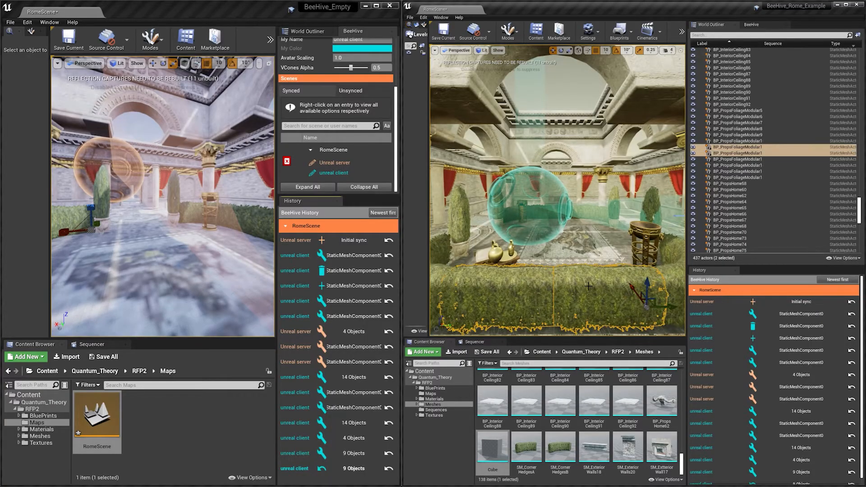
key(Delete)
Delete two more hedge segments on the opposite side of the server's courtyard
key(w)
right_drag(581, 232, 581, 239)
click(523, 272)
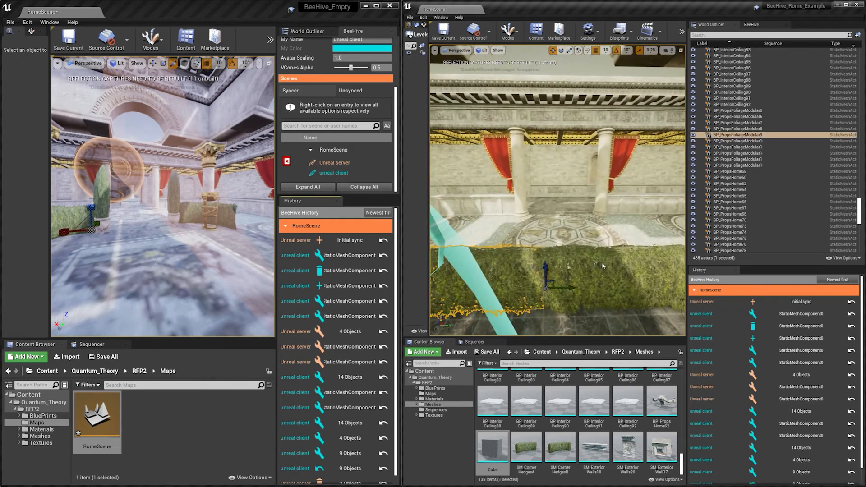
key(Delete)
Select the four remaining hedge pieces in the server's courtyard and stretch them vertically into tall walls
right_drag(603, 266, 569, 242)
key(s)
click(598, 243)
ctrl+click(513, 238)
ctrl+click(554, 213)
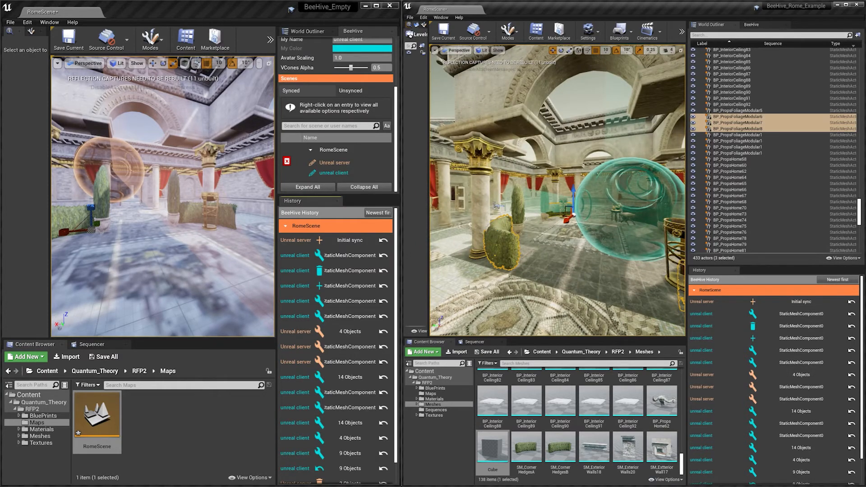
ctrl+click(585, 225)
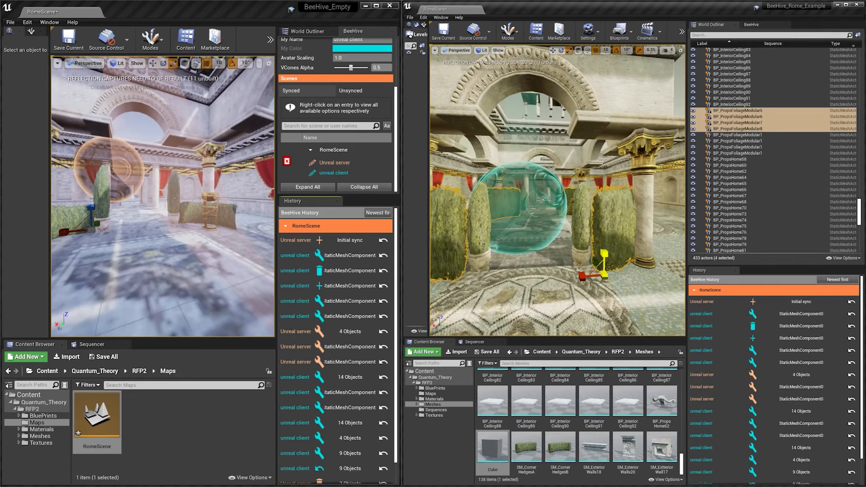
key(a)
right_drag(604, 254, 667, 251)
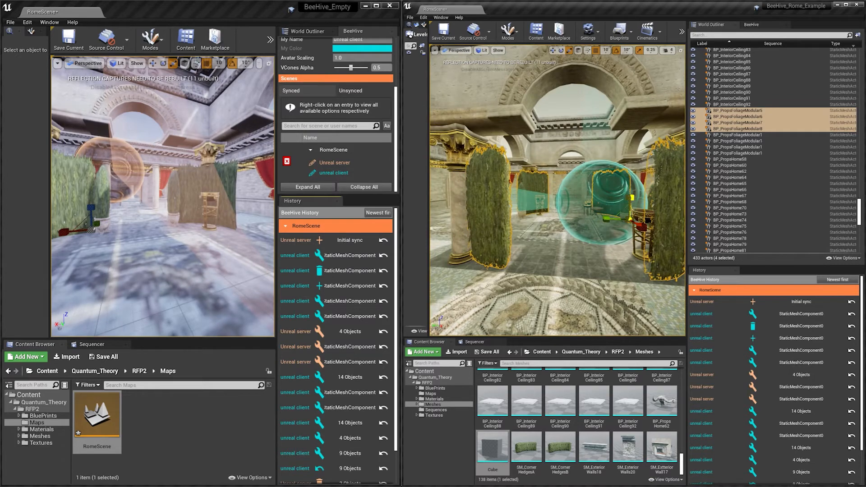
key(f)
alt+drag(559, 253, 649, 254)
click(582, 266)
right_drag(582, 267, 546, 264)
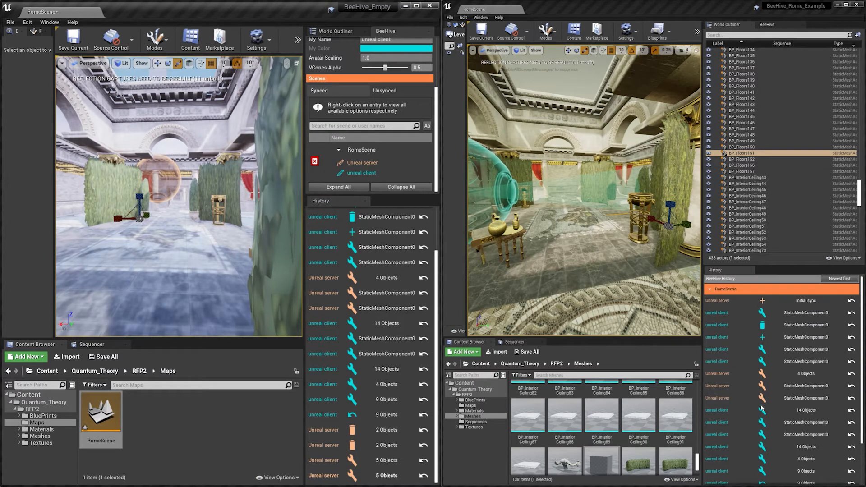
Switch the BeeHive history order to Newest last, review the client's entries, and enlarge the server's history list
click(833, 279)
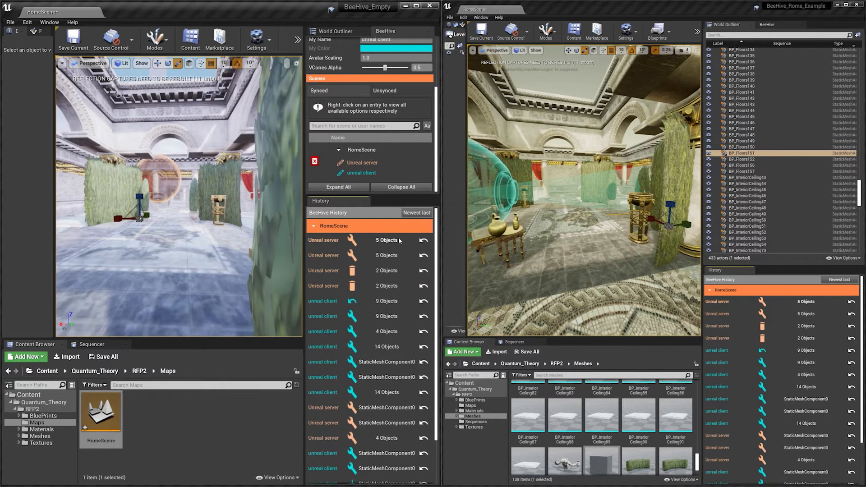
mouse_move(382, 241)
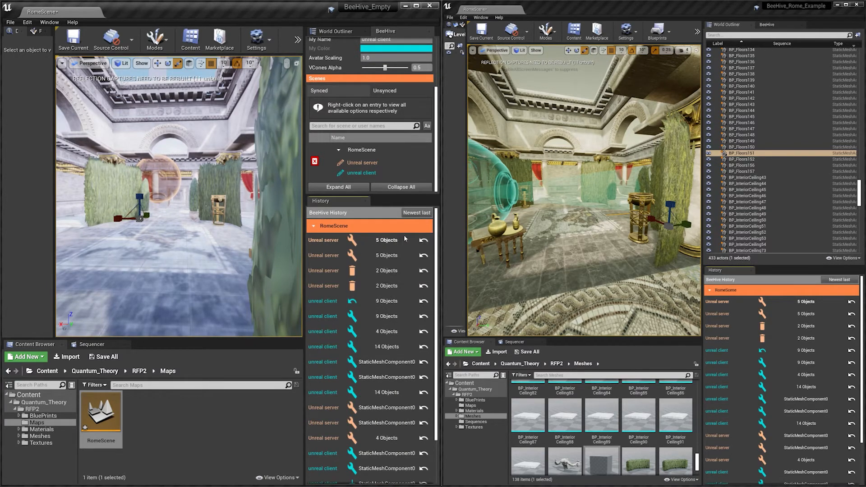
scroll(397, 316, down, 3)
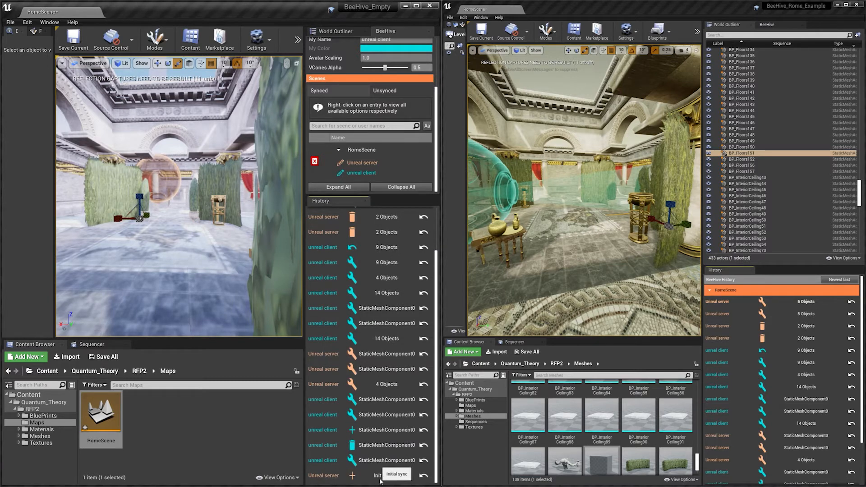
scroll(433, 392, up, 3)
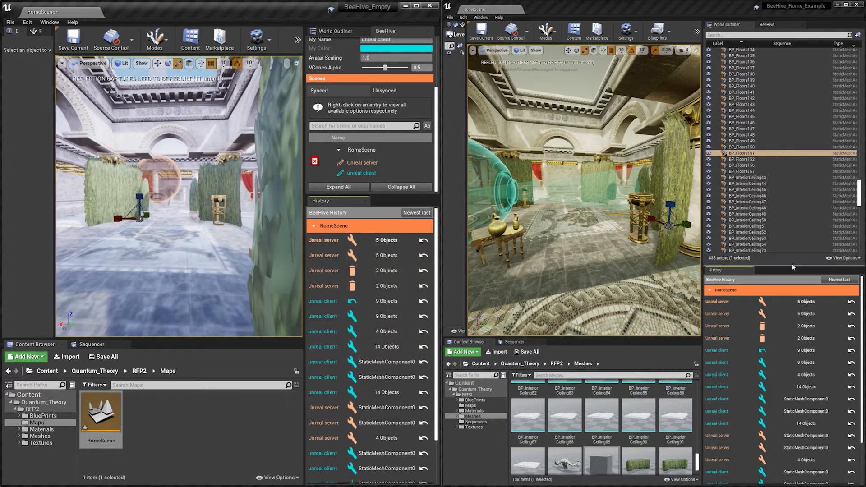
drag(791, 264, 791, 210)
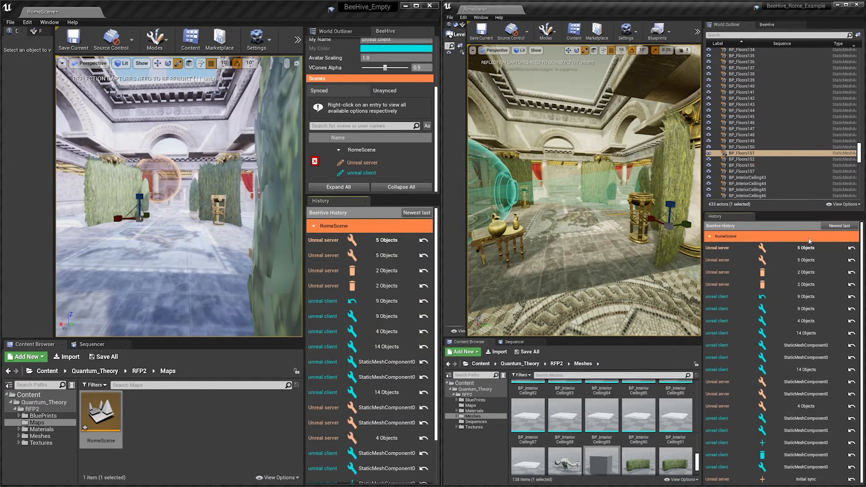
Step back through the server's scene history from the newest change to the earlier 2 Objects hedge deletion
click(813, 249)
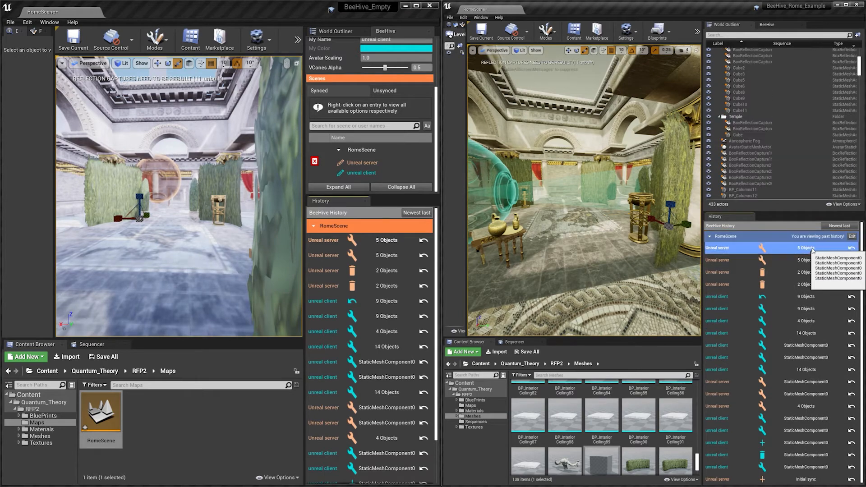
click(814, 263)
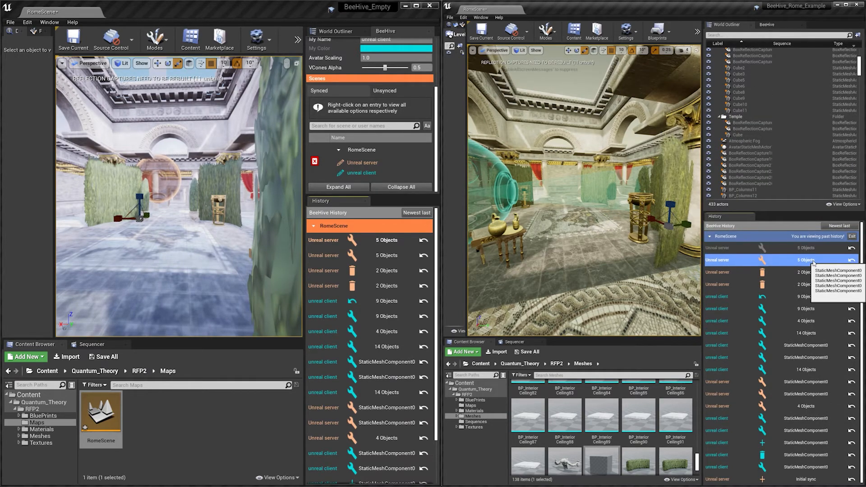
click(815, 273)
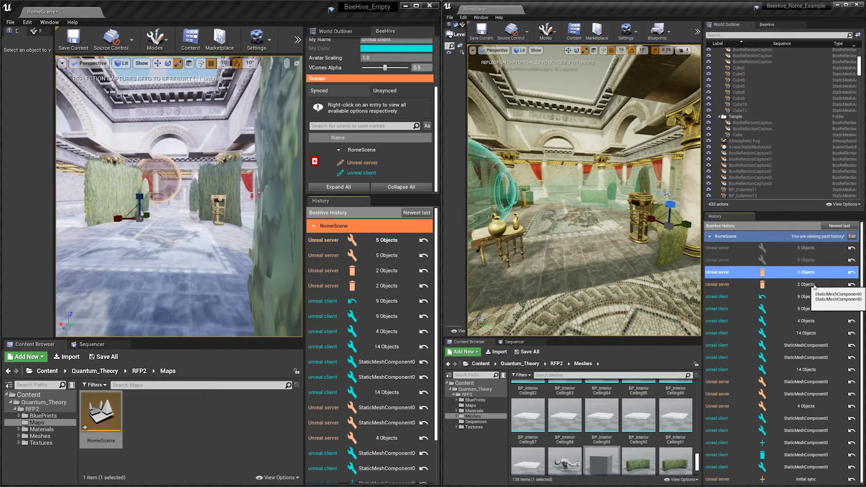
click(814, 286)
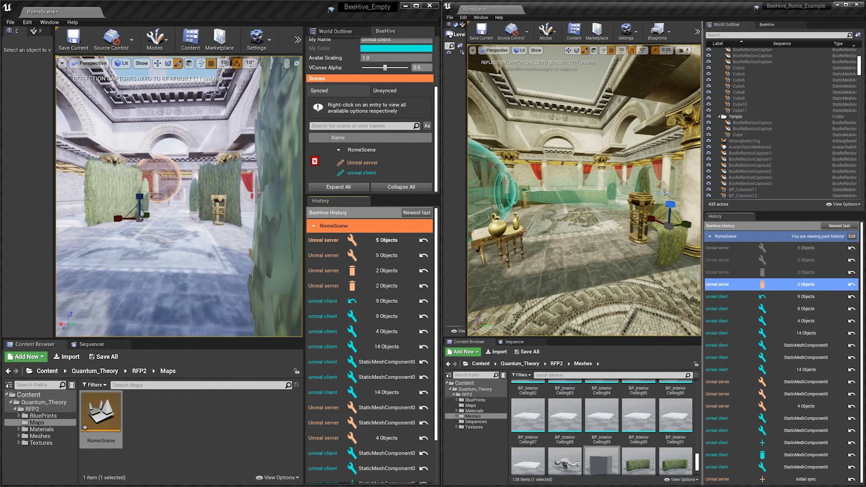
Inspect the past state of the server's courtyard and focus the view on a point light from the outliner
right_drag(625, 218, 473, 253)
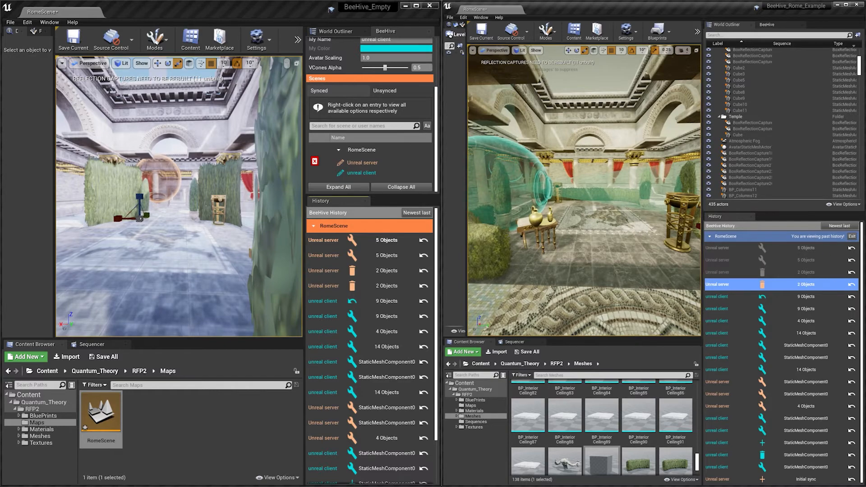
key(s)
right_drag(600, 199, 625, 200)
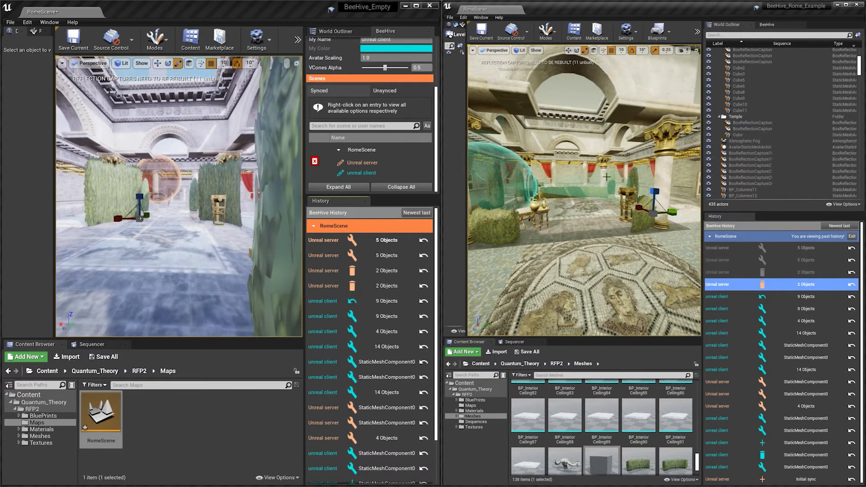
key(d)
mouse_move(510, 119)
right_down()
mouse_move(476, 115)
mouse_move(535, 121)
mouse_move(525, 122)
right_up()
key(s)
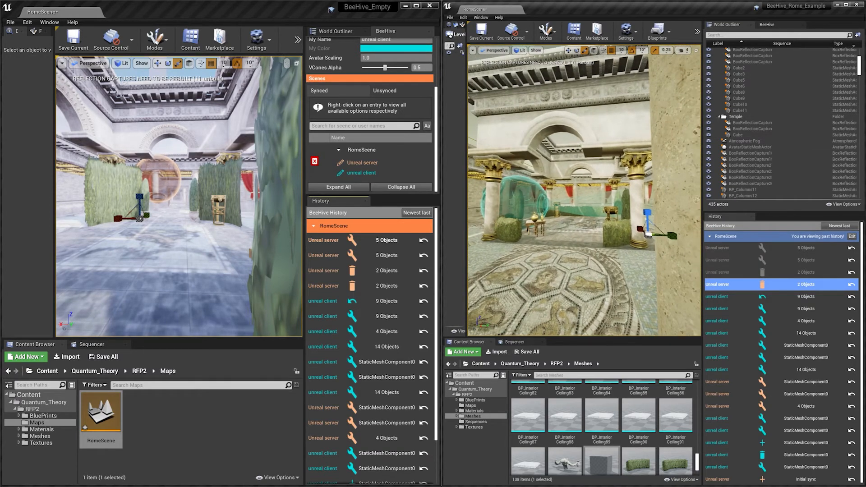
scroll(752, 107, up, 5)
double_click(752, 107)
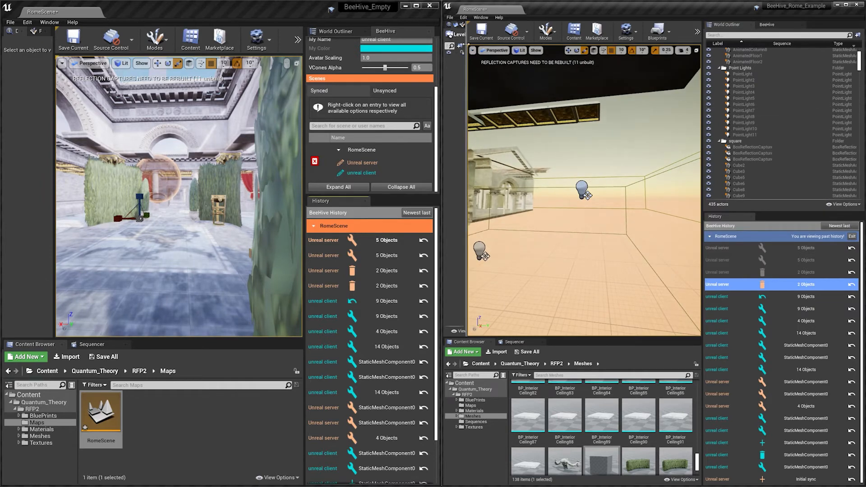
Expand the server's side area and check its Details while the past scene state is being viewed
drag(468, 89, 529, 88)
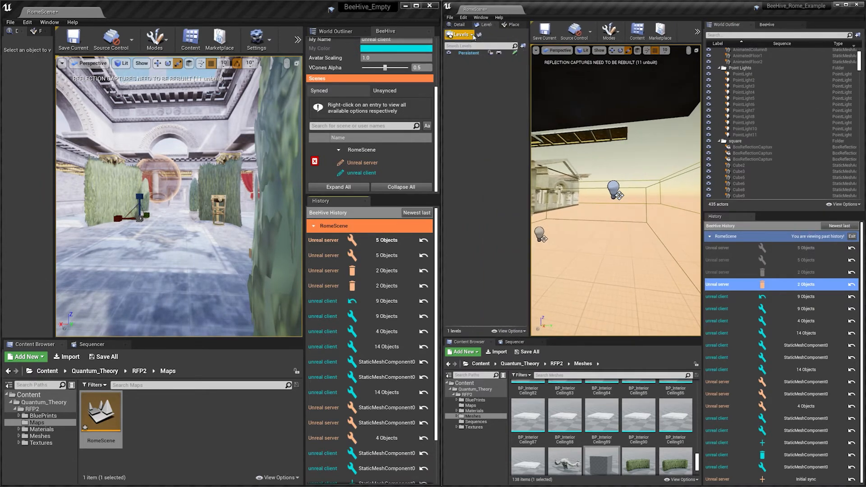
click(458, 24)
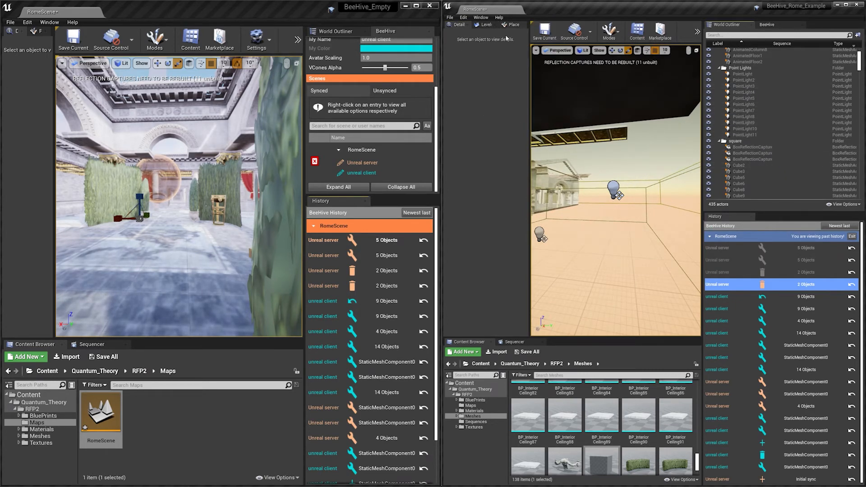
drag(529, 89, 454, 89)
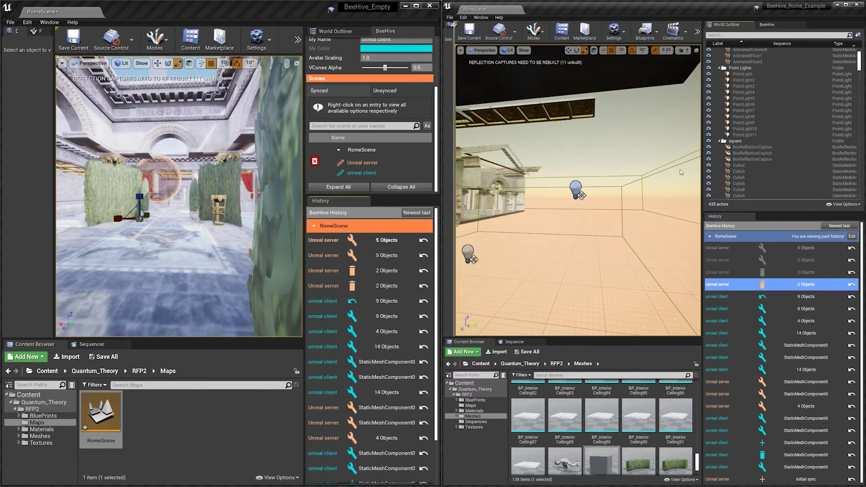
Exit the server's past-history view, select PointLight7 to show its details, and focus the view on it
click(850, 236)
click(773, 111)
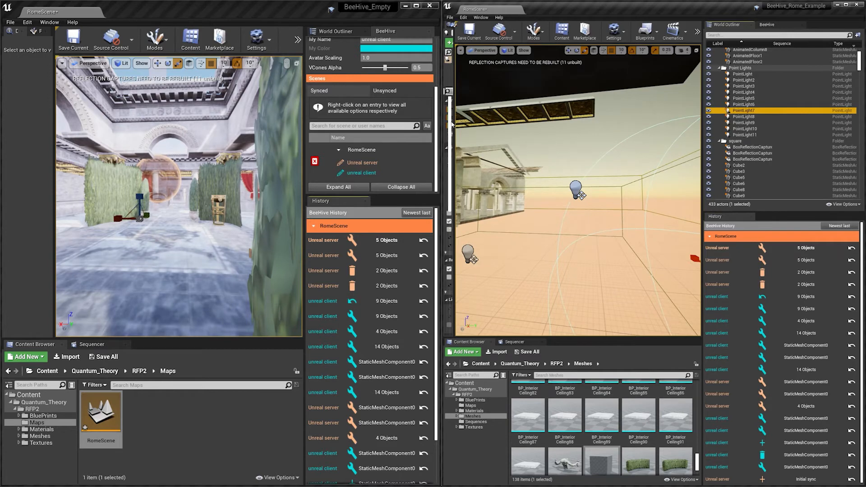
drag(451, 124, 537, 106)
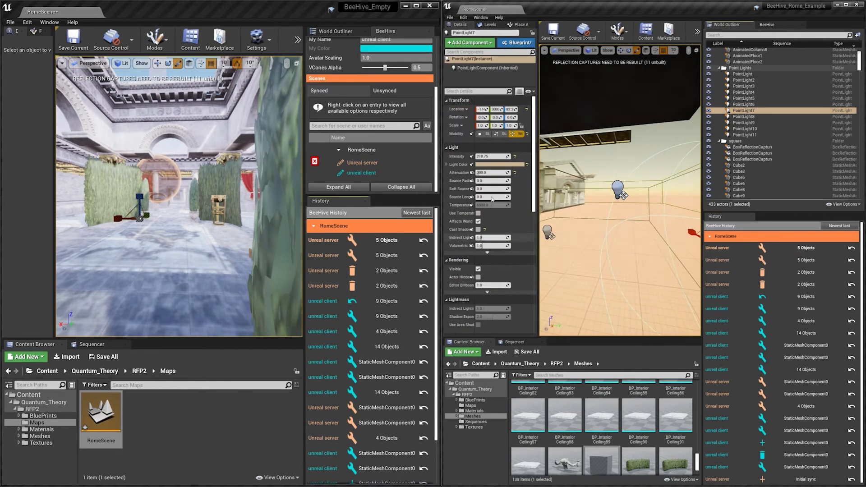
key(f)
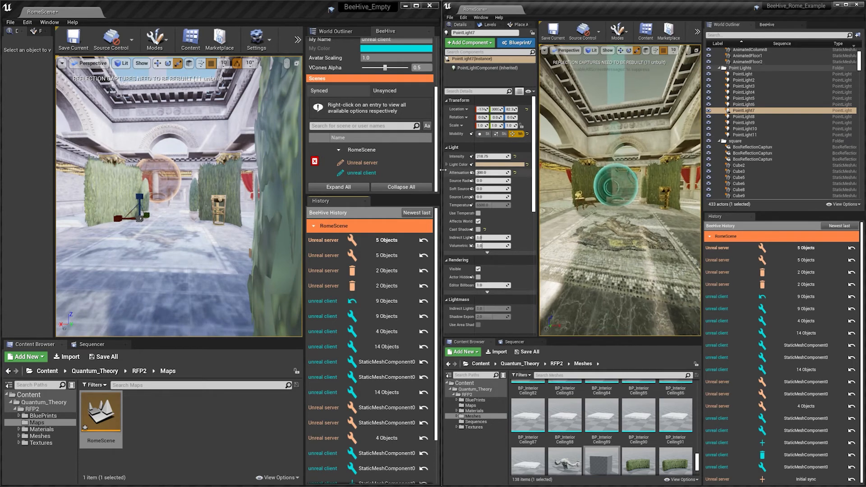
Enlarge the server project, step back through its history to the earlier 2 Objects deletion, revert it, and exit the past-history view
drag(440, 166, 196, 167)
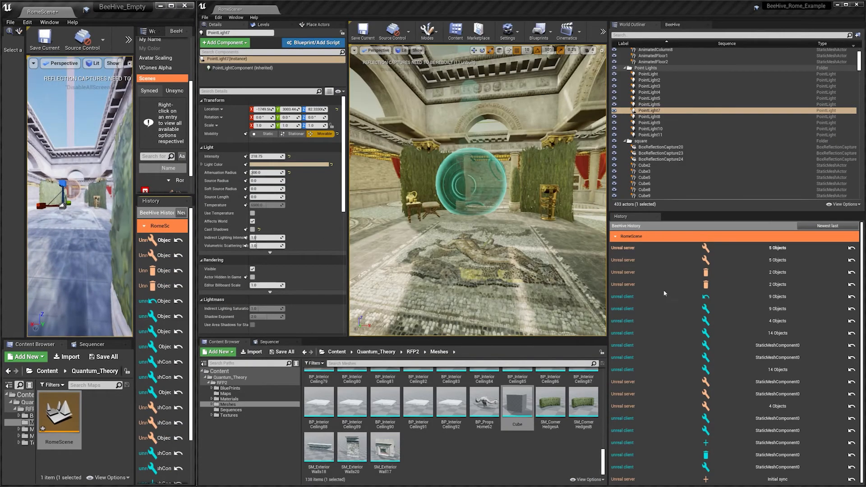
click(796, 248)
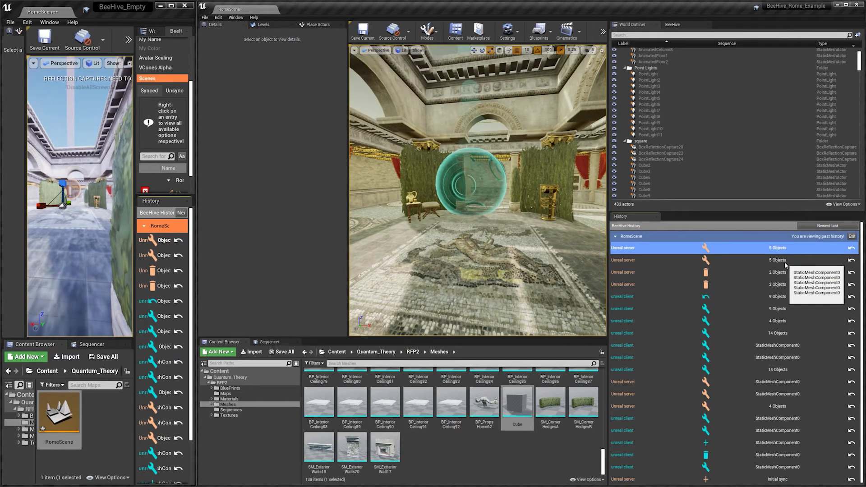
click(785, 266)
drag(348, 209, 213, 209)
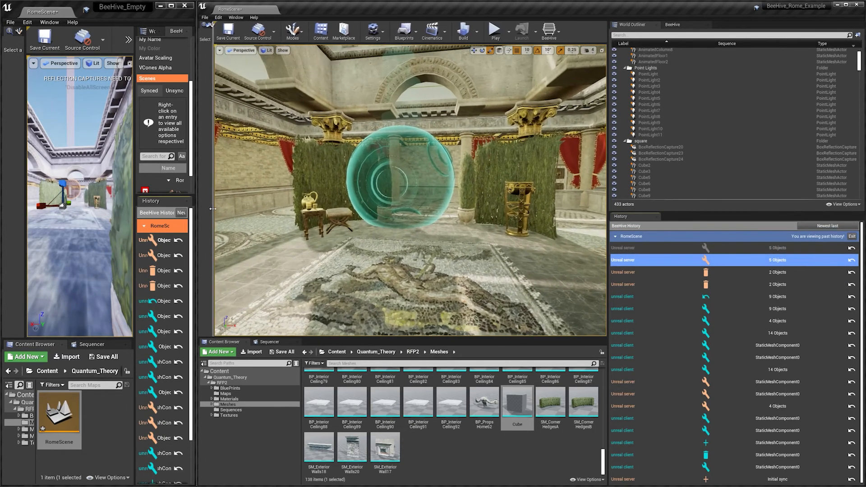
click(774, 273)
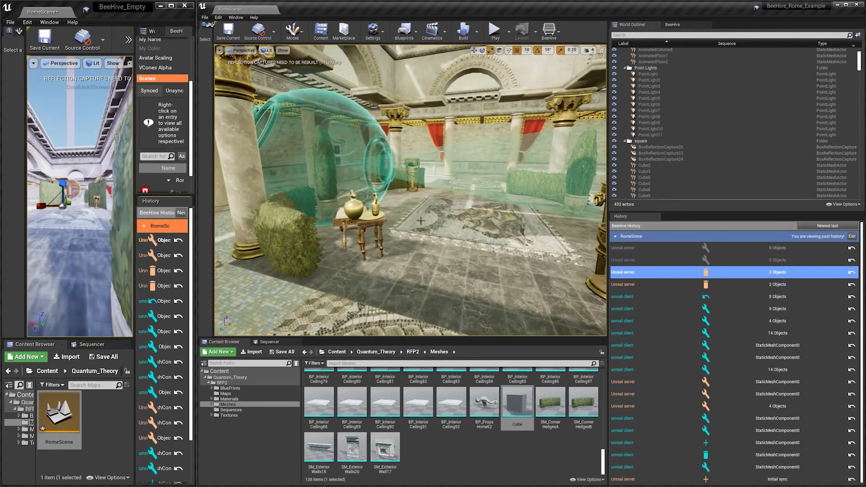
click(785, 284)
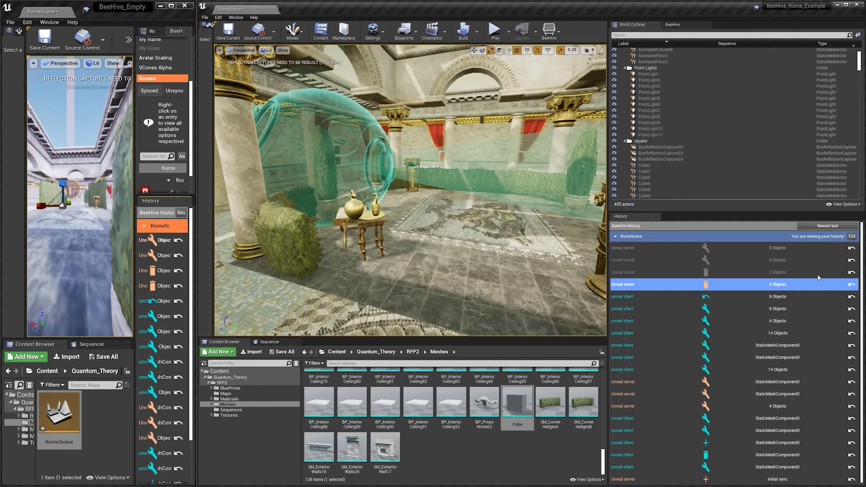
click(851, 284)
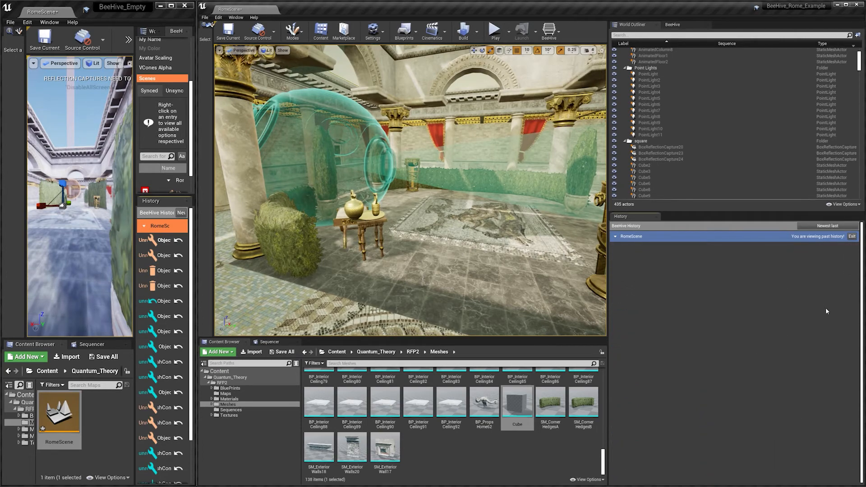
click(851, 236)
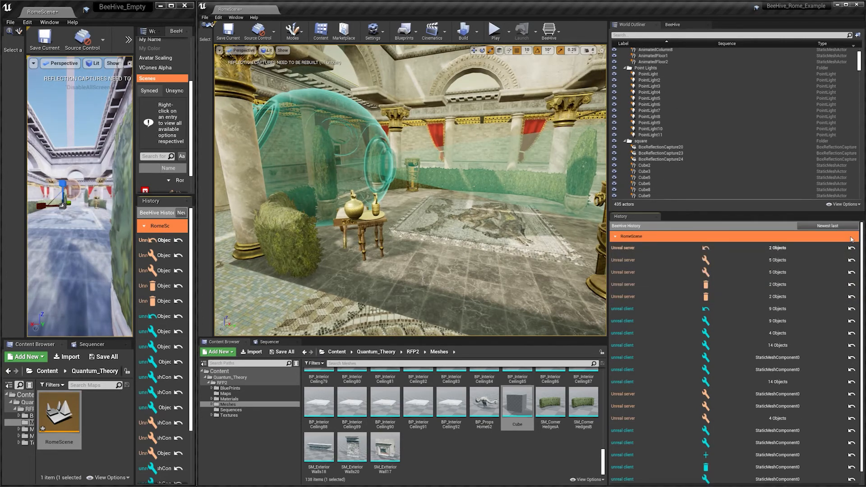
Select the restored low hedge pieces around the server's courtyard and stretch them vertically into tall walls
click(312, 244)
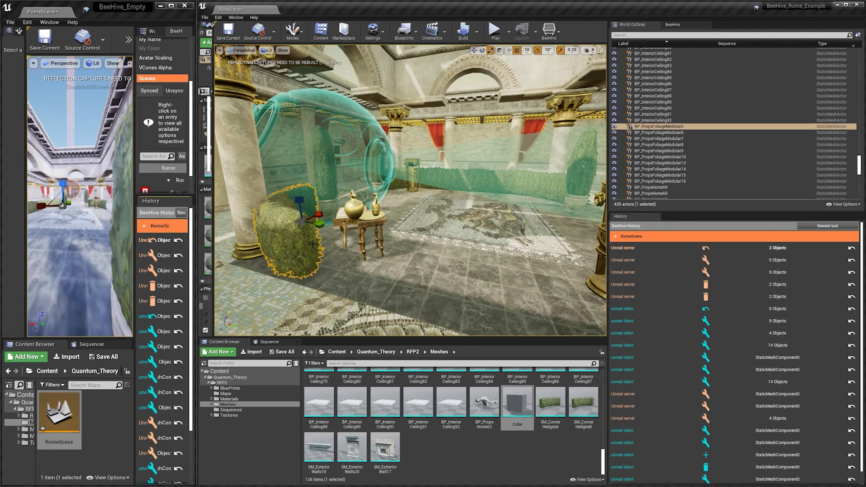
ctrl+click(453, 184)
key(w)
right_drag(441, 182, 485, 163)
ctrl+click(441, 181)
key(w)
ctrl+click(444, 179)
ctrl+click(451, 172)
ctrl+click(462, 170)
key(s)
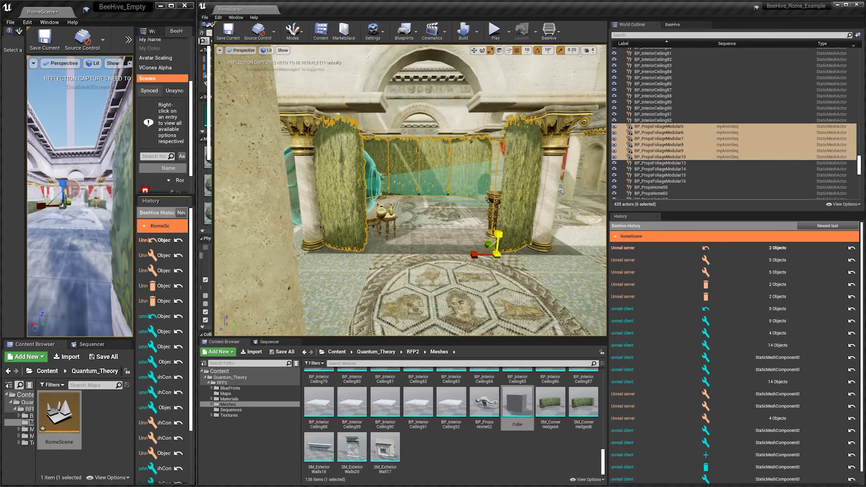
click(469, 284)
key(d)
right_drag(469, 284, 140, 284)
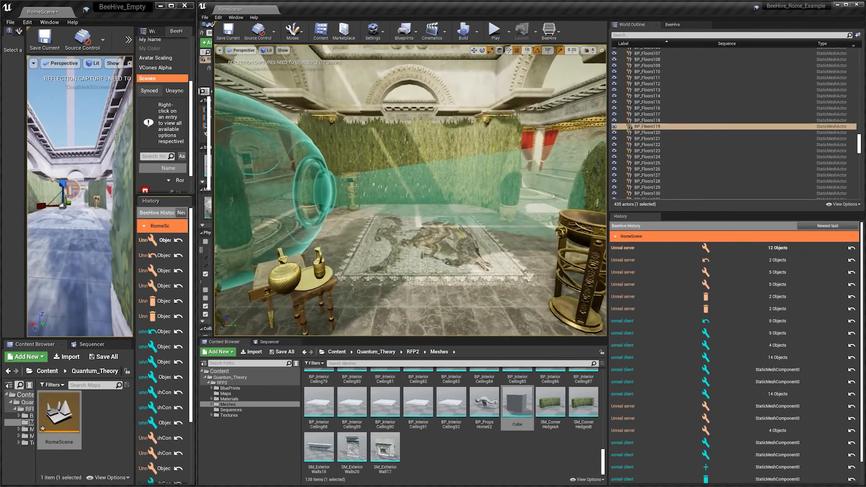
key(s)
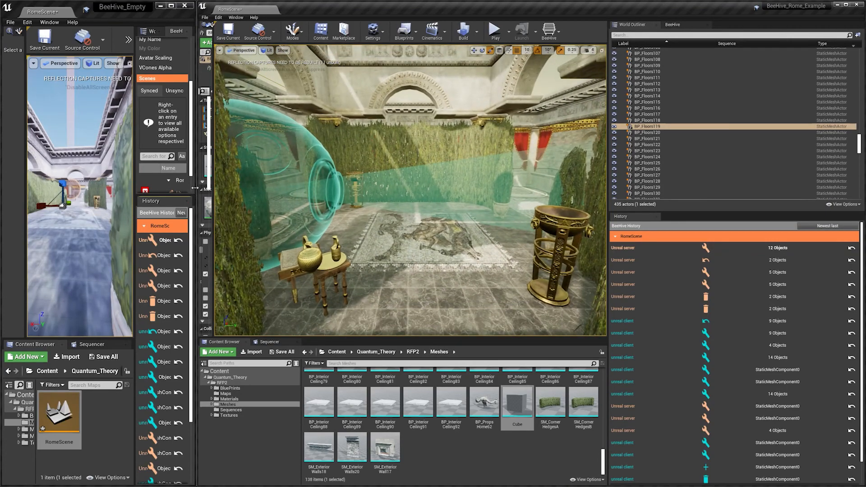
Divide the screen about evenly between the client and server projects and widen both viewports
drag(195, 188, 429, 198)
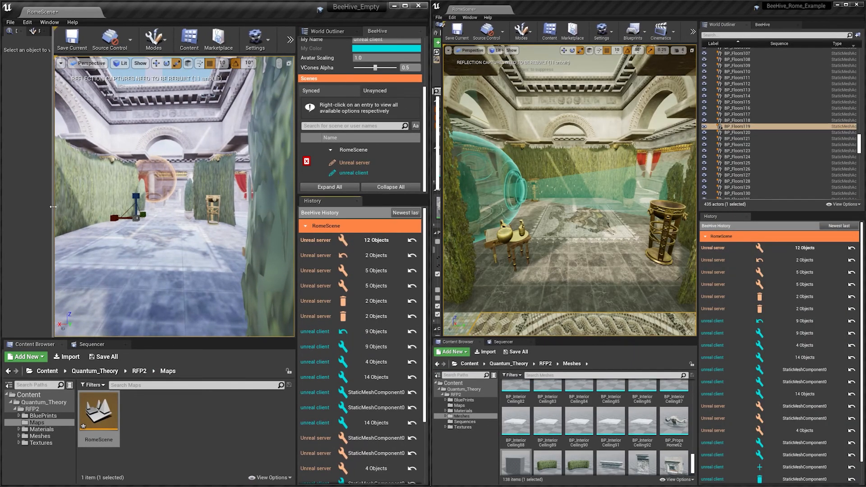
drag(52, 201, 11, 200)
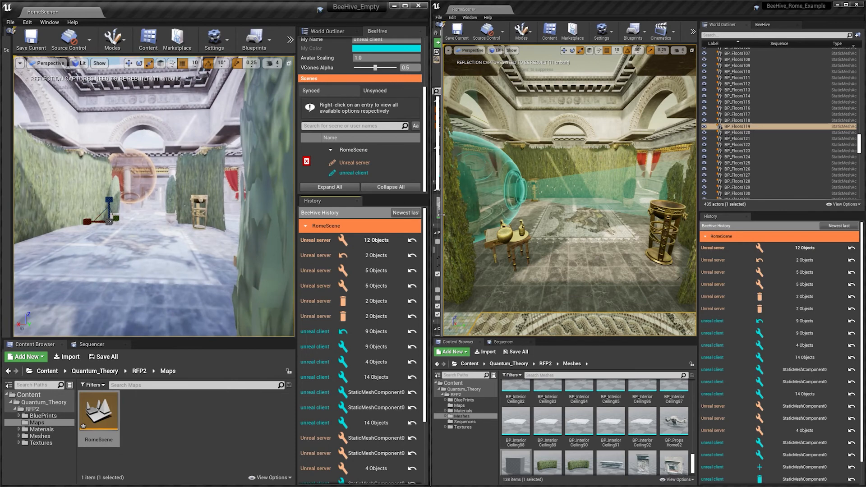
drag(442, 213, 435, 213)
Examine the tall hedges from the courtyard entrance in both the server and client scenes and compare the shared history entries
right_drag(532, 199, 518, 200)
right_drag(585, 190, 572, 190)
key(s)
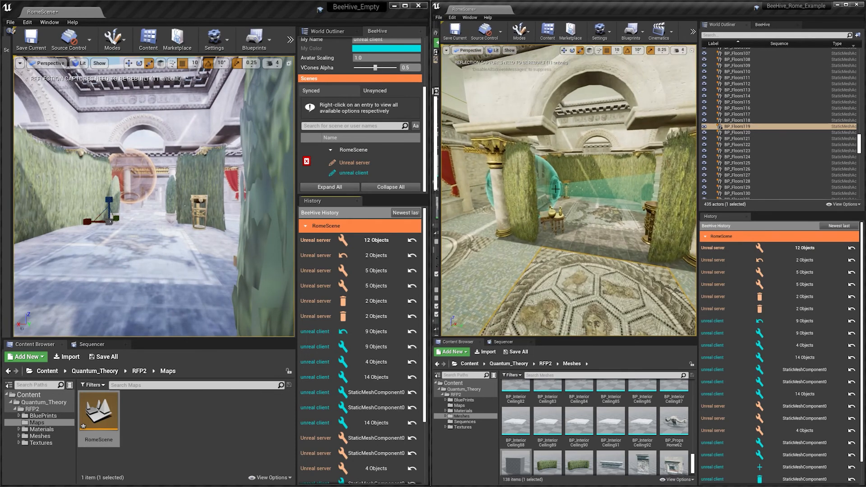
key(s)
right_drag(152, 190, 141, 189)
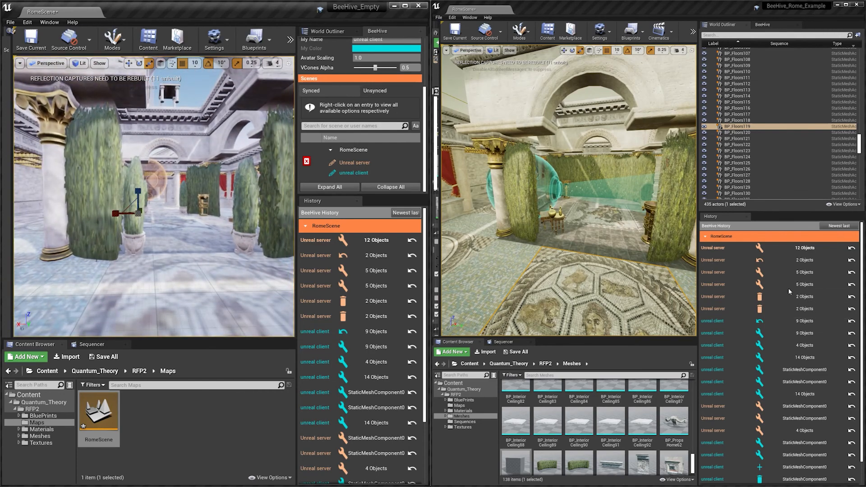
mouse_move(776, 300)
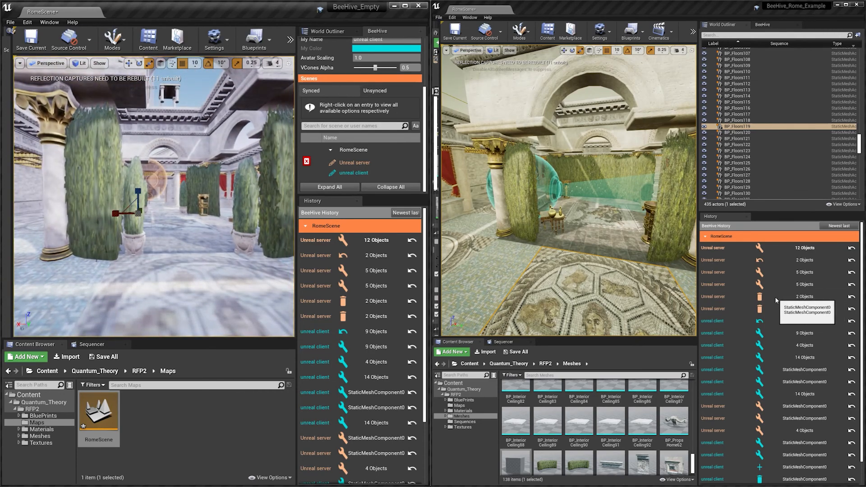
right_drag(632, 216, 685, 217)
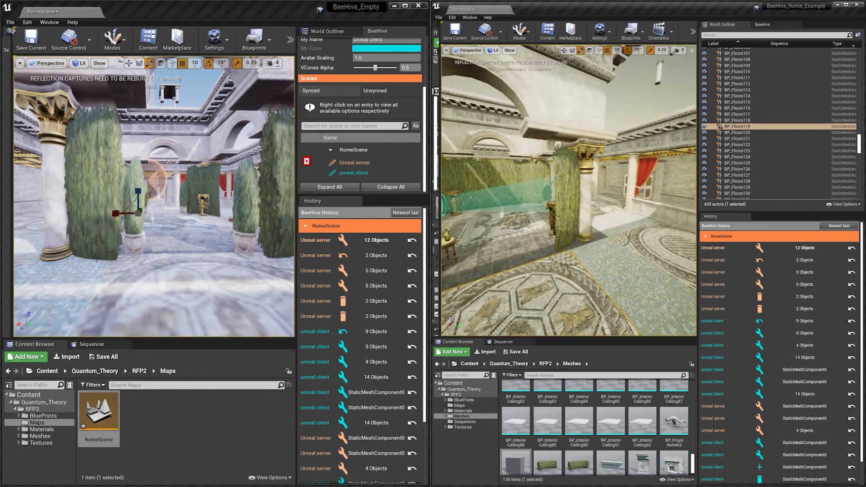
right_drag(587, 236, 555, 236)
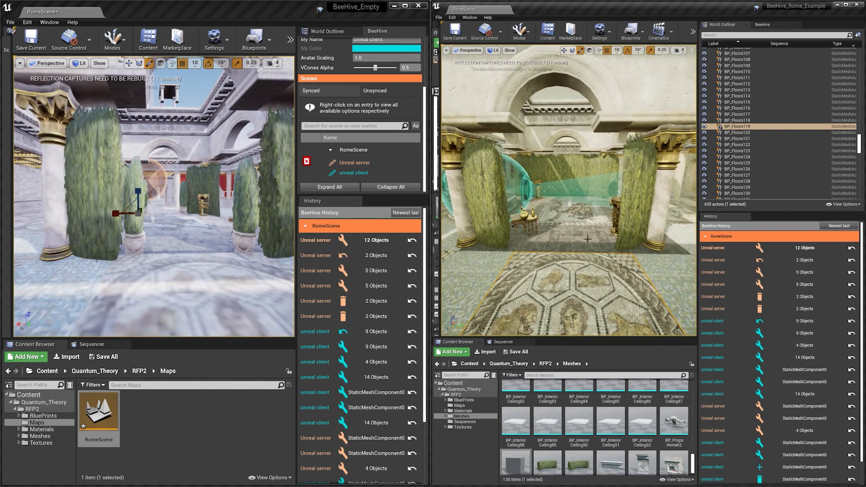
right_drag(587, 239, 492, 239)
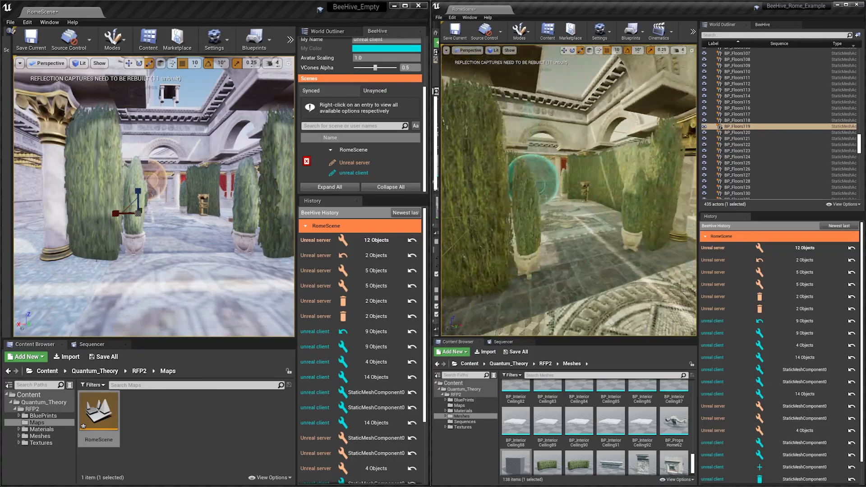